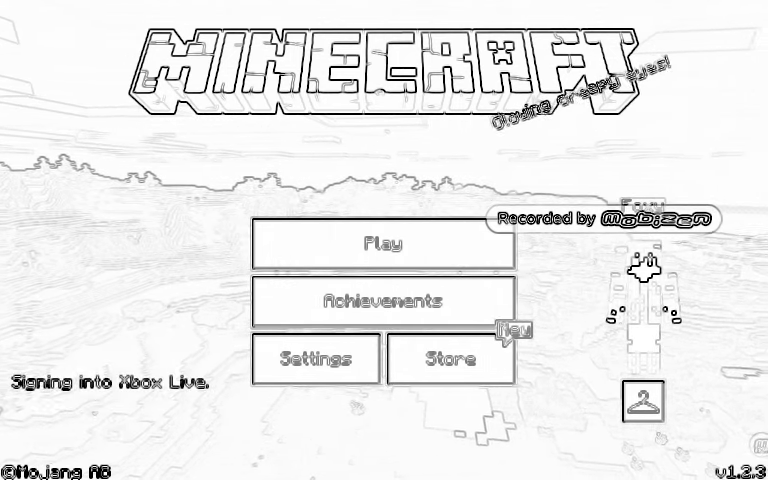
Pick a skin image from the minecraft skins folder as the character's new custom skin.
{"action": "left_click", "coordinate": [640, 400]}
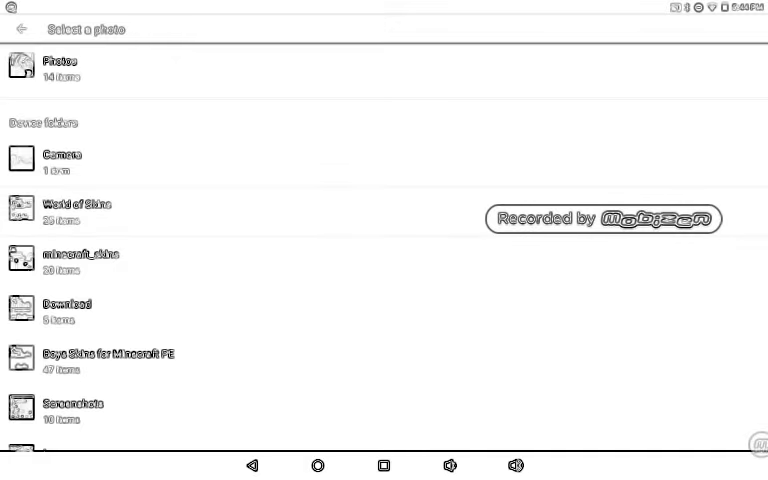
{"action": "left_click", "coordinate": [108, 360]}
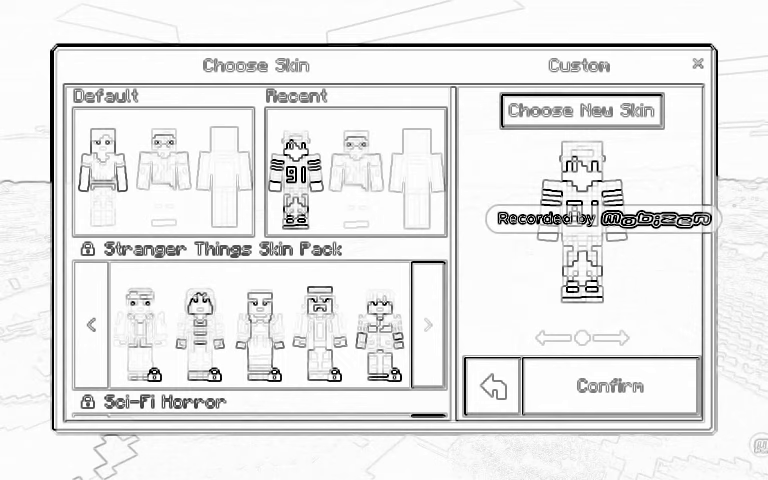
Return to the main menu with the 91 skin applied and lower the volume two steps.
{"action": "key", "text": "Escape"}
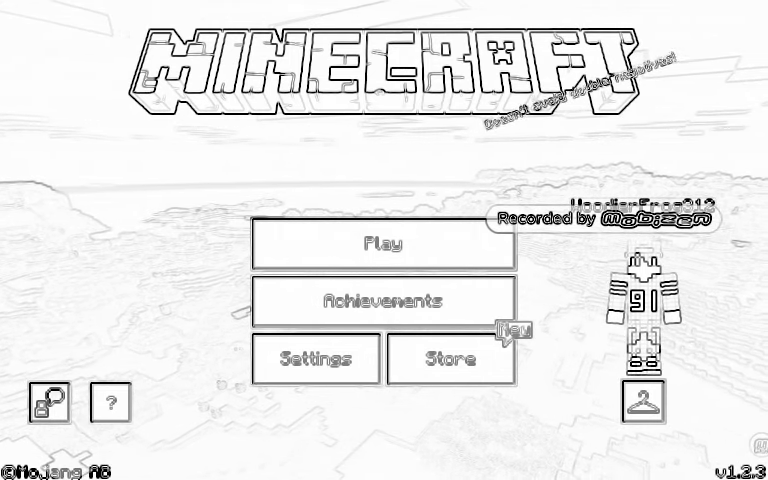
{"action": "key", "text": "XF86AudioLowerVolume"}
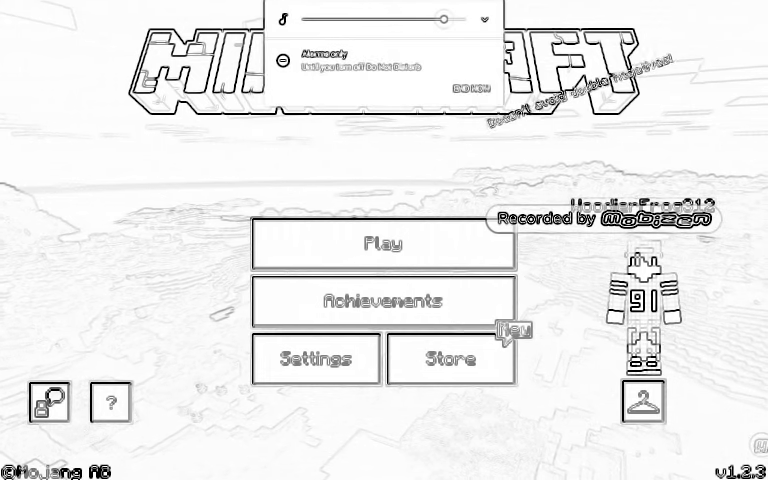
{"action": "key", "text": "XF86AudioLowerVolume"}
{"action": "key", "text": "XF86AudioLowerVolume"}
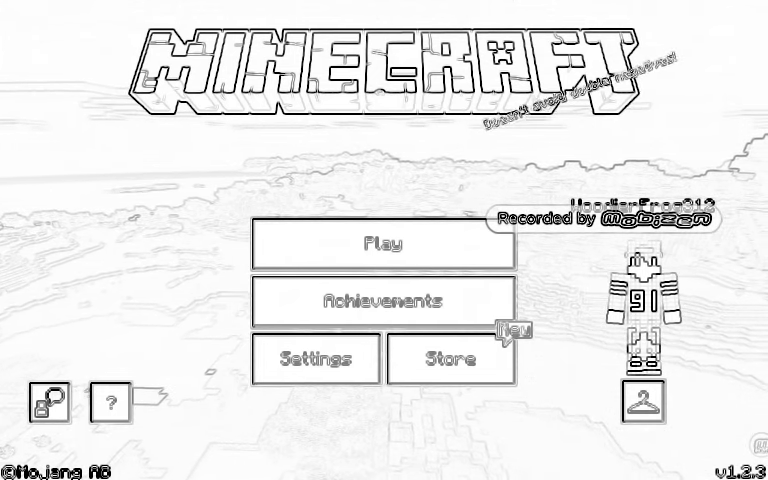
Start a new world from scratch via Play and Create New World.
{"action": "left_click", "coordinate": [383, 244]}
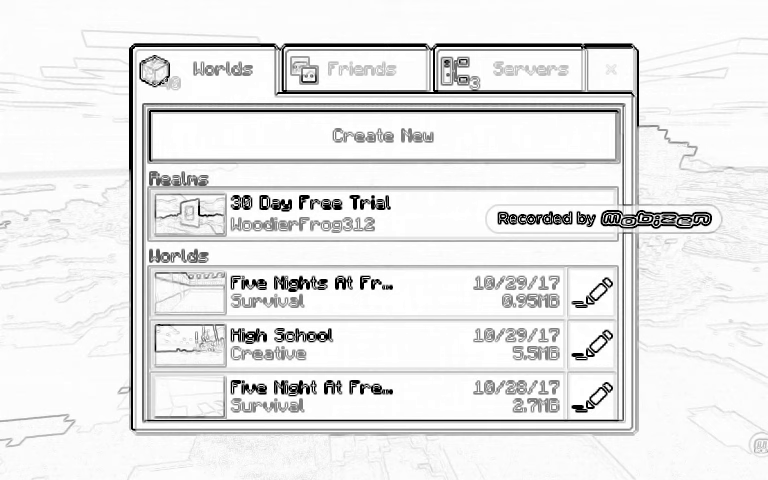
{"action": "left_click", "coordinate": [384, 136]}
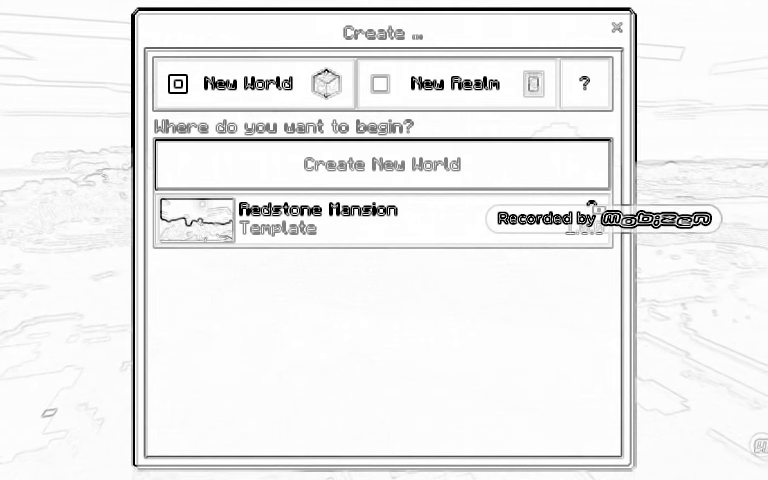
{"action": "left_click", "coordinate": [382, 164]}
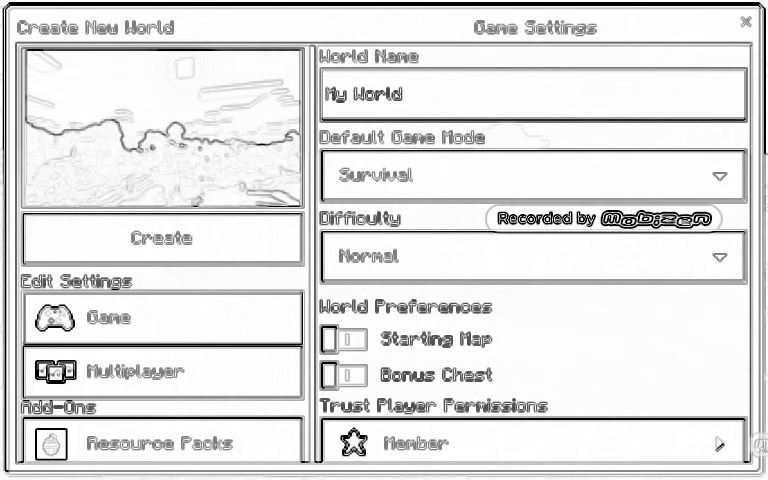
{"action": "scroll", "coordinate": [532, 250], "scroll_direction": "down", "scroll_amount": 1}
{"action": "scroll", "coordinate": [532, 250], "scroll_direction": "down", "scroll_amount": 3}
{"action": "scroll", "coordinate": [160, 300], "scroll_direction": "down", "scroll_amount": 2}
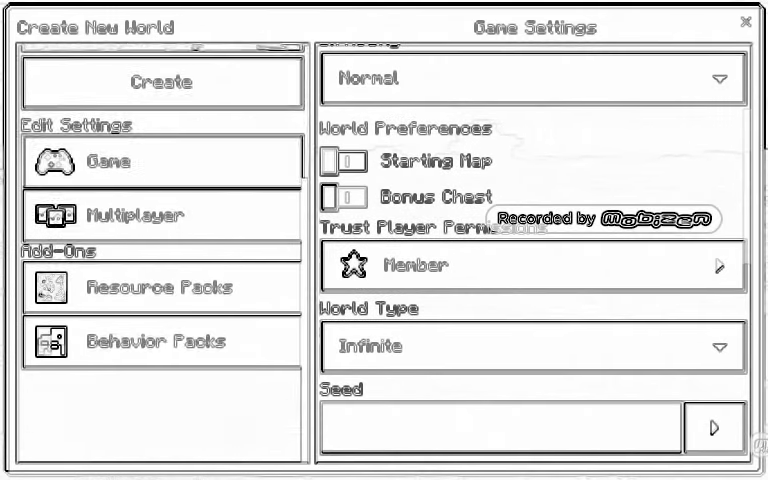
Review the Behavior and Resource Packs, then enable cheats and dismiss the achievements warning.
{"action": "left_click", "coordinate": [157, 430]}
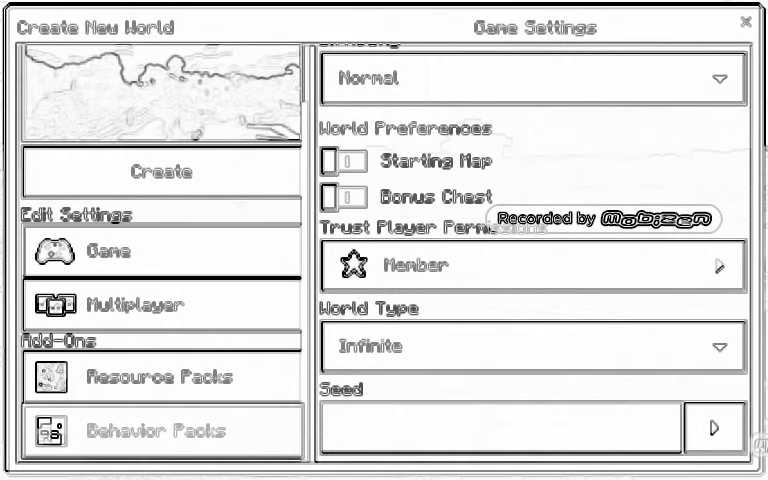
{"action": "scroll", "coordinate": [532, 300], "scroll_direction": "up", "scroll_amount": 1}
{"action": "scroll", "coordinate": [532, 300], "scroll_direction": "down", "scroll_amount": 1}
{"action": "scroll", "coordinate": [532, 300], "scroll_direction": "up", "scroll_amount": 2}
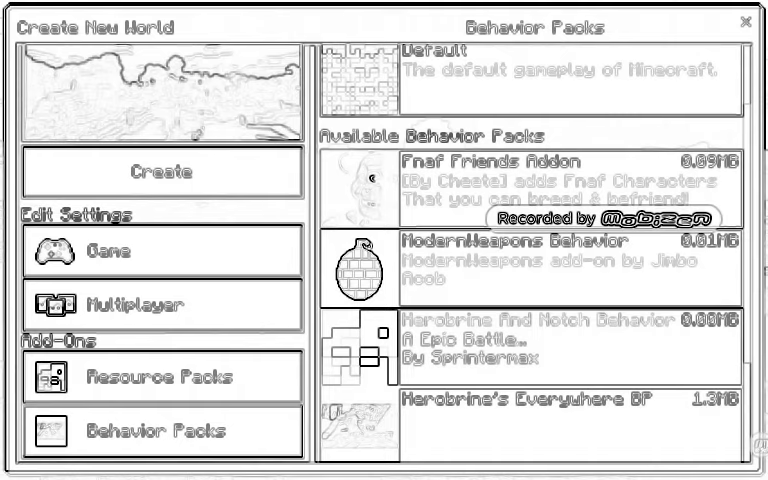
{"action": "left_click", "coordinate": [157, 377]}
{"action": "scroll", "coordinate": [532, 300], "scroll_direction": "down", "scroll_amount": 2}
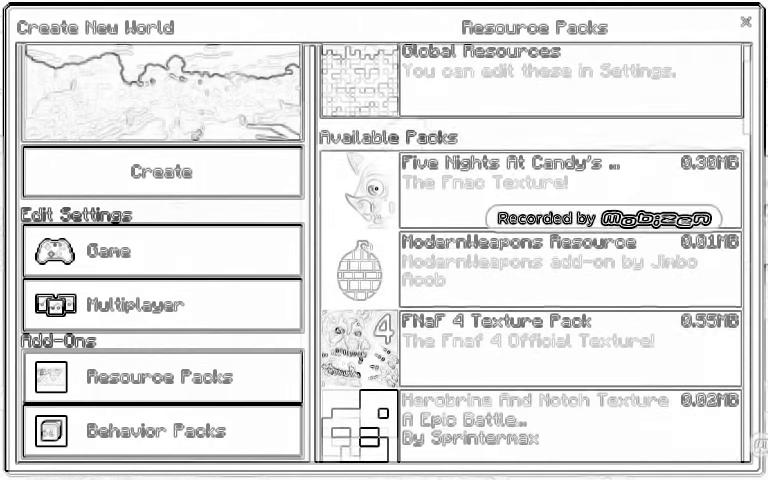
{"action": "scroll", "coordinate": [532, 300], "scroll_direction": "down", "scroll_amount": 1}
{"action": "left_click", "coordinate": [160, 250]}
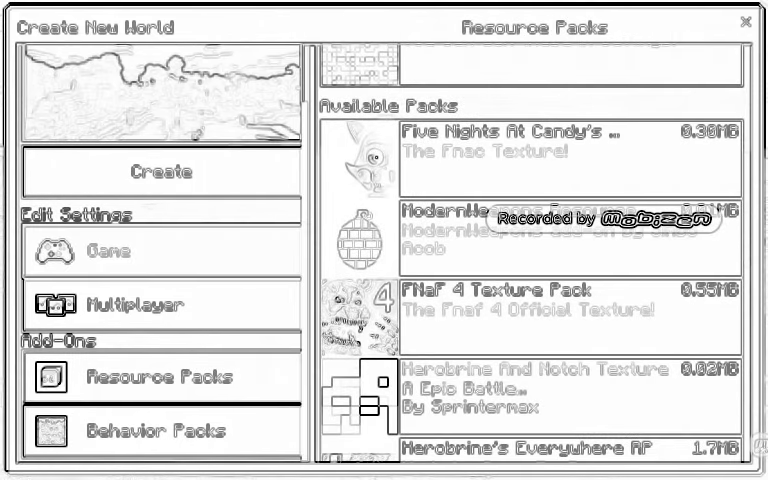
{"action": "scroll", "coordinate": [532, 300], "scroll_direction": "down", "scroll_amount": 2}
{"action": "scroll", "coordinate": [532, 300], "scroll_direction": "down", "scroll_amount": 5}
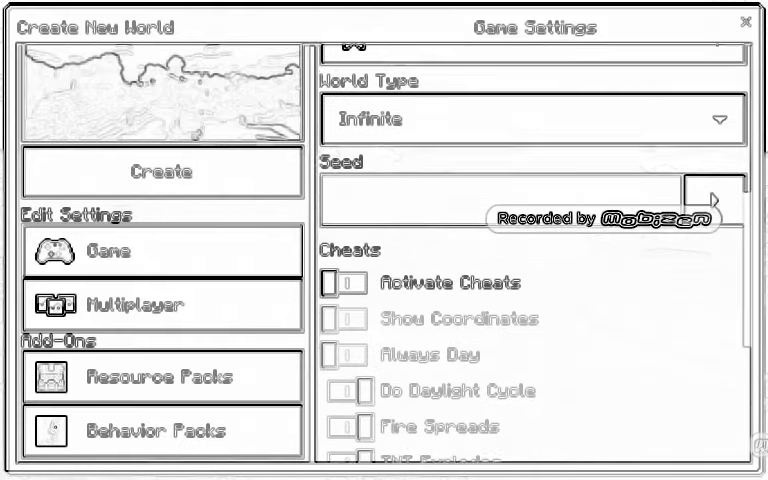
{"action": "scroll", "coordinate": [532, 300], "scroll_direction": "up", "scroll_amount": 1}
{"action": "left_click", "coordinate": [338, 238]}
{"action": "left_click", "coordinate": [383, 342]}
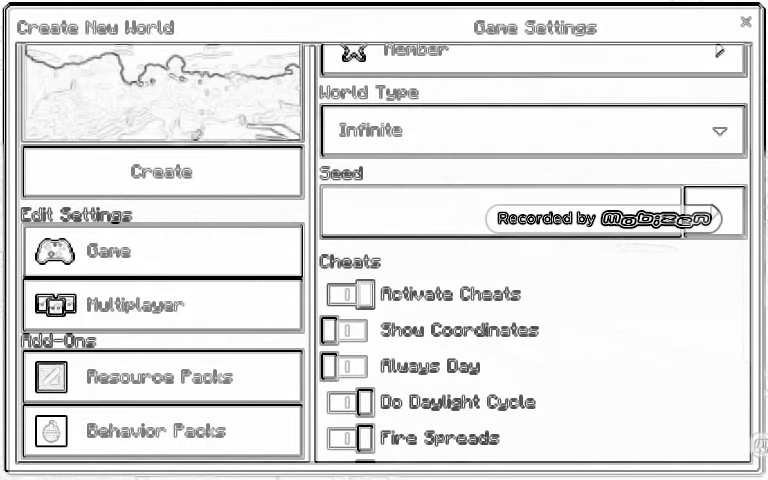
{"action": "scroll", "coordinate": [532, 300], "scroll_direction": "up", "scroll_amount": 1}
Close the seed list without choosing and enter 666 as the world seed.
{"action": "left_click", "coordinate": [711, 252]}
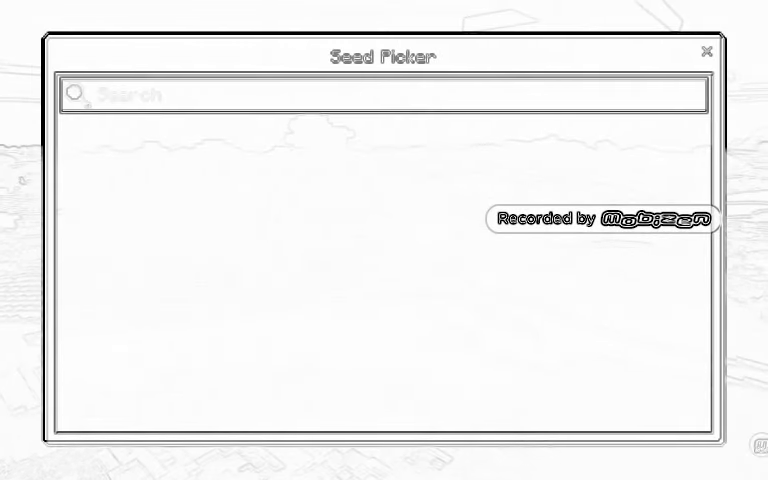
{"action": "left_click", "coordinate": [706, 51]}
{"action": "left_click", "coordinate": [500, 256]}
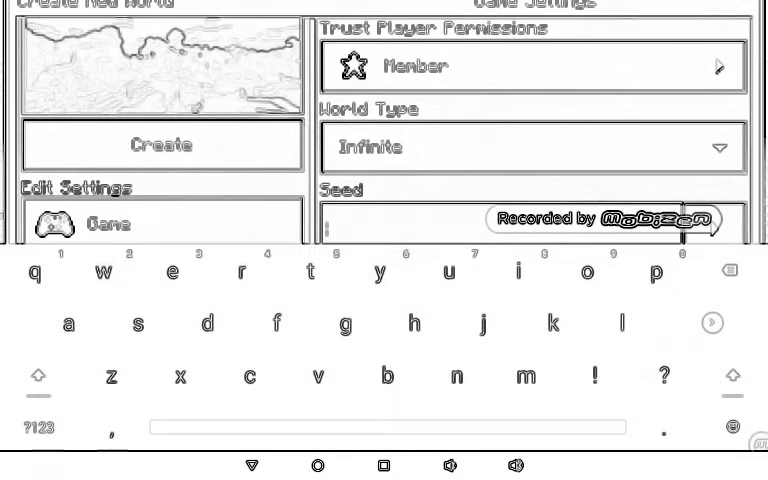
{"action": "left_click", "coordinate": [38, 427]}
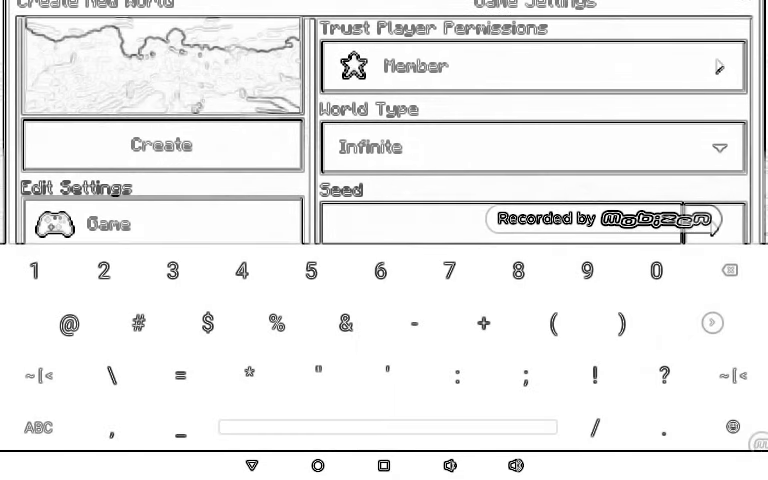
{"action": "type", "text": "666"}
{"action": "key", "text": "Return"}
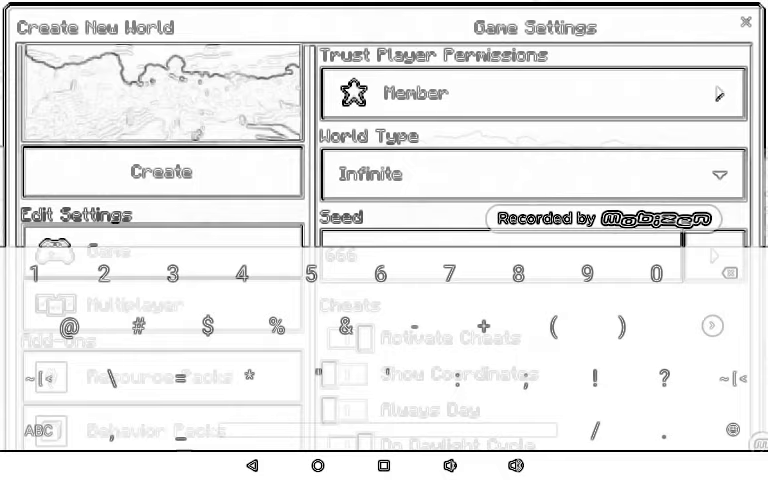
{"action": "scroll", "coordinate": [530, 260], "scroll_direction": "up", "scroll_amount": 3}
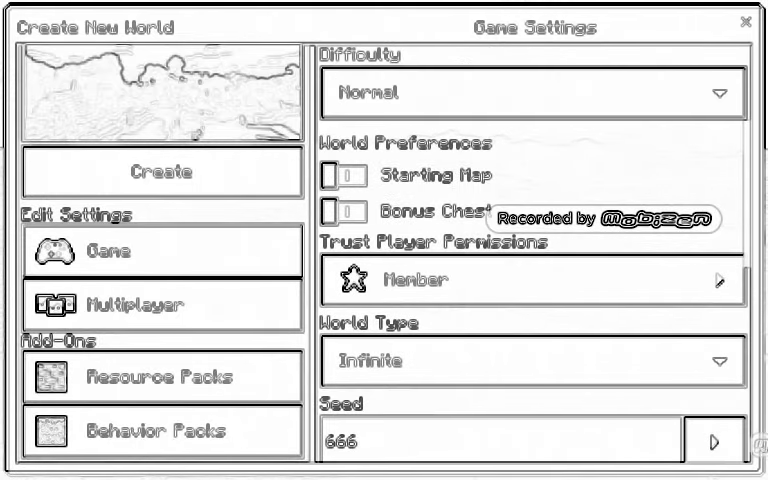
Add a bonus chest, set Easy difficulty, keep inventory, and disable fire spread and TNT.
{"action": "left_click", "coordinate": [348, 207]}
{"action": "scroll", "coordinate": [530, 260], "scroll_direction": "down", "scroll_amount": 3}
{"action": "scroll", "coordinate": [530, 260], "scroll_direction": "up", "scroll_amount": 3}
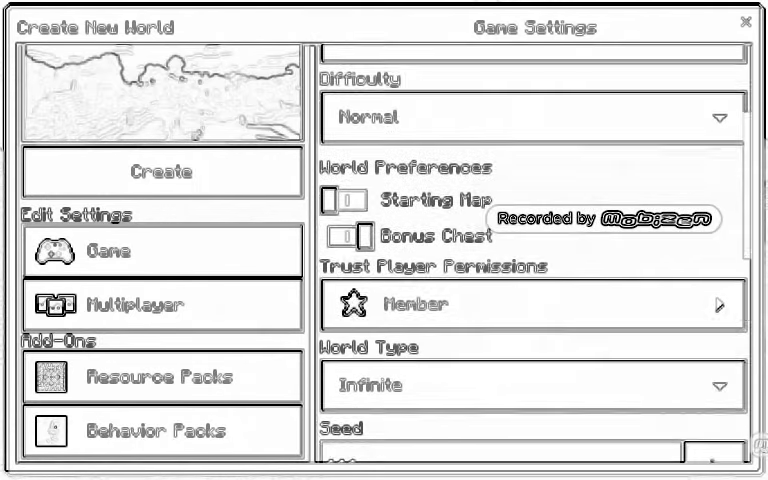
{"action": "left_click", "coordinate": [531, 127]}
{"action": "left_click", "coordinate": [369, 153]}
{"action": "scroll", "coordinate": [530, 260], "scroll_direction": "up", "scroll_amount": 3}
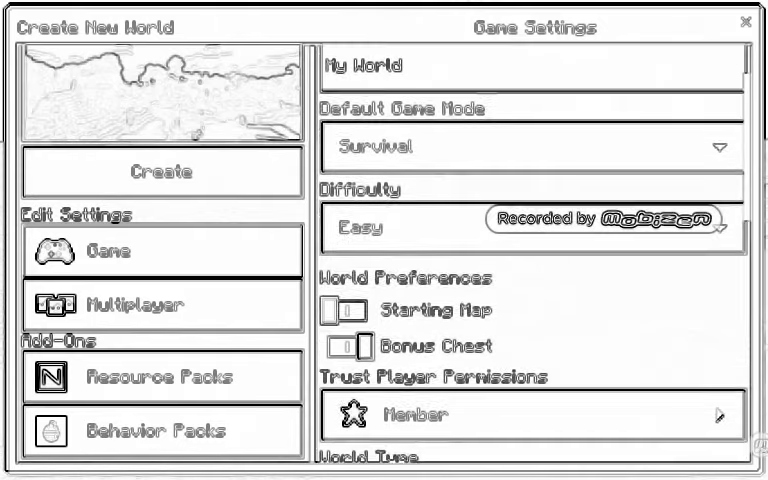
{"action": "scroll", "coordinate": [530, 260], "scroll_direction": "down", "scroll_amount": 5}
{"action": "scroll", "coordinate": [530, 260], "scroll_direction": "down", "scroll_amount": 5}
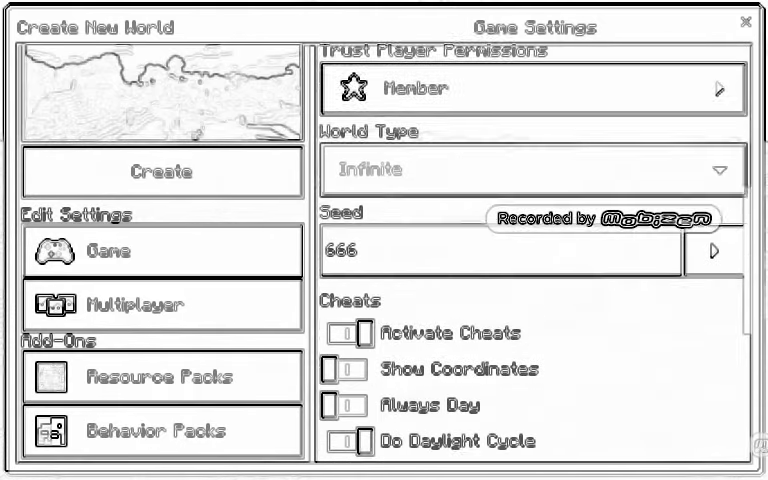
{"action": "scroll", "coordinate": [530, 260], "scroll_direction": "down", "scroll_amount": 3}
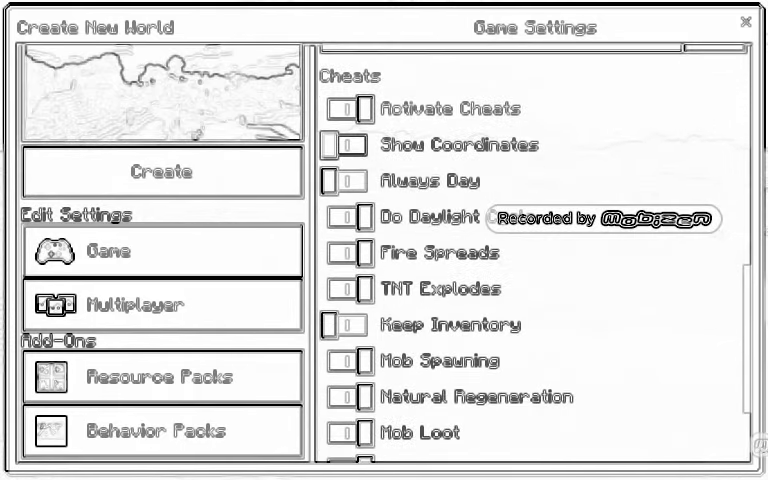
{"action": "left_click", "coordinate": [350, 252]}
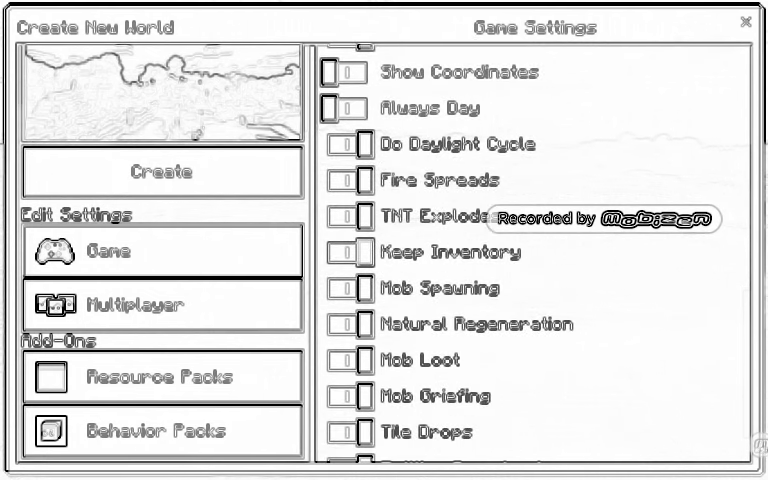
{"action": "left_click", "coordinate": [345, 216]}
{"action": "left_click", "coordinate": [345, 180]}
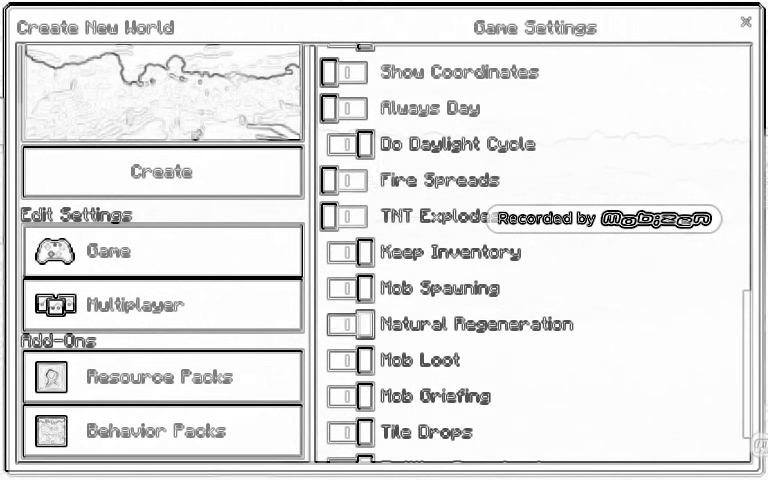
{"action": "scroll", "coordinate": [530, 260], "scroll_direction": "down", "scroll_amount": 2}
{"action": "scroll", "coordinate": [350, 290], "scroll_direction": "down", "scroll_amount": 2}
{"action": "scroll", "coordinate": [530, 260], "scroll_direction": "up", "scroll_amount": 2}
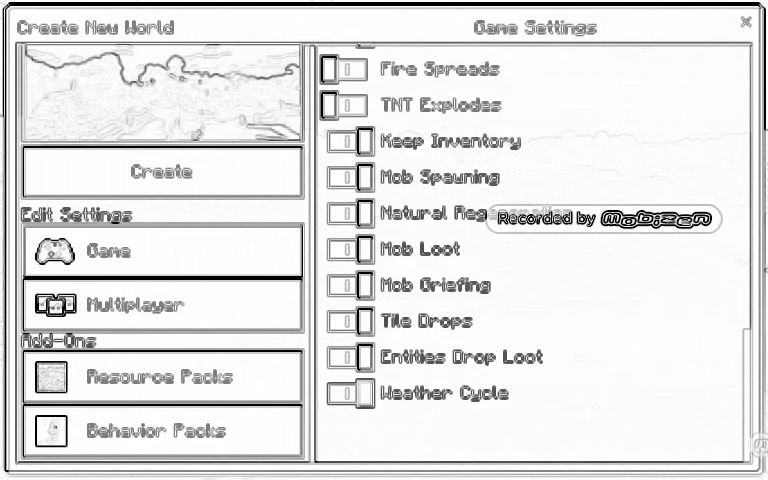
{"action": "scroll", "coordinate": [530, 260], "scroll_direction": "up", "scroll_amount": 2}
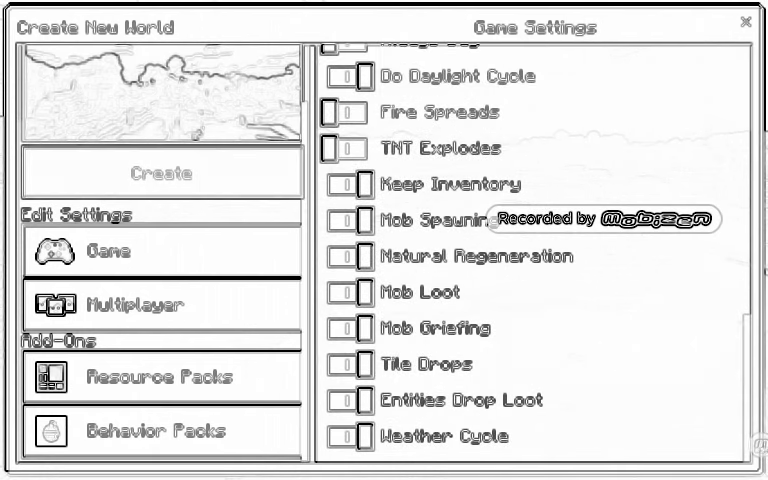
Create the world with the seed 666 settings and let it generate.
{"action": "left_click", "coordinate": [161, 173]}
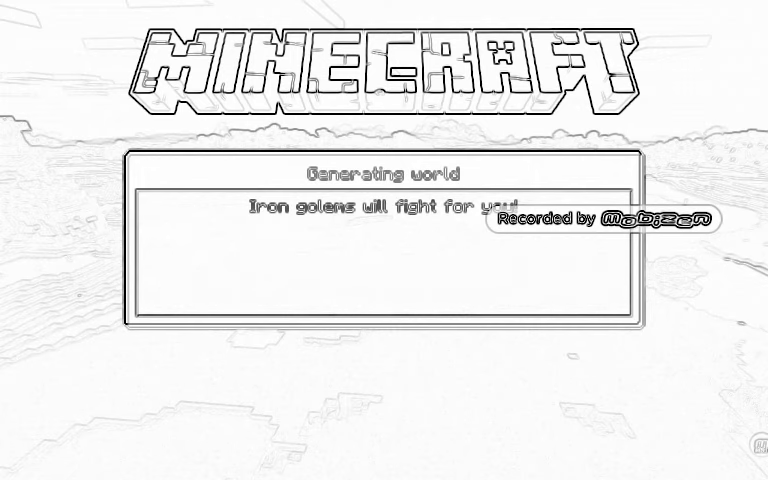
Take the stone axe, wooden pickaxe, wood, birch wood, jungle sapling and pumpkin seeds from the bonus chest.
{"action": "mouse_move", "coordinate": [677, 240]}
{"action": "left_mouse_down"}
{"action": "mouse_move", "coordinate": [631, 249]}
{"action": "mouse_move", "coordinate": [700, 252]}
{"action": "left_mouse_up"}
{"action": "left_click", "coordinate": [429, 240]}
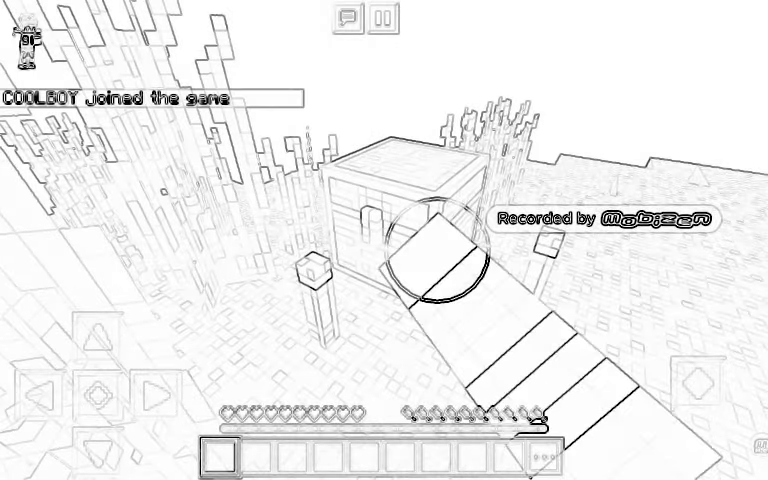
{"action": "left_click", "coordinate": [254, 144]}
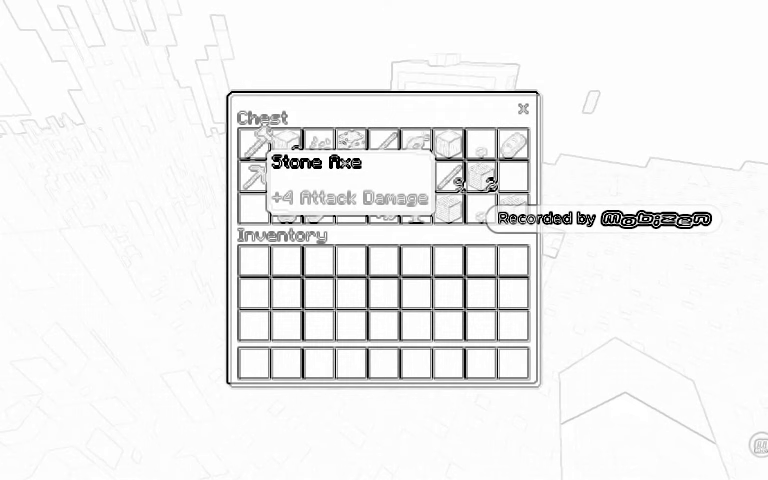
{"action": "left_click", "coordinate": [254, 177]}
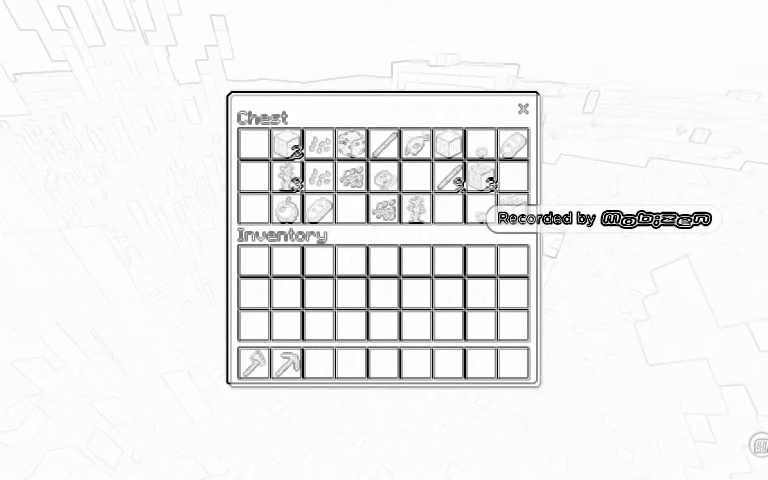
{"action": "left_click", "coordinate": [287, 144]}
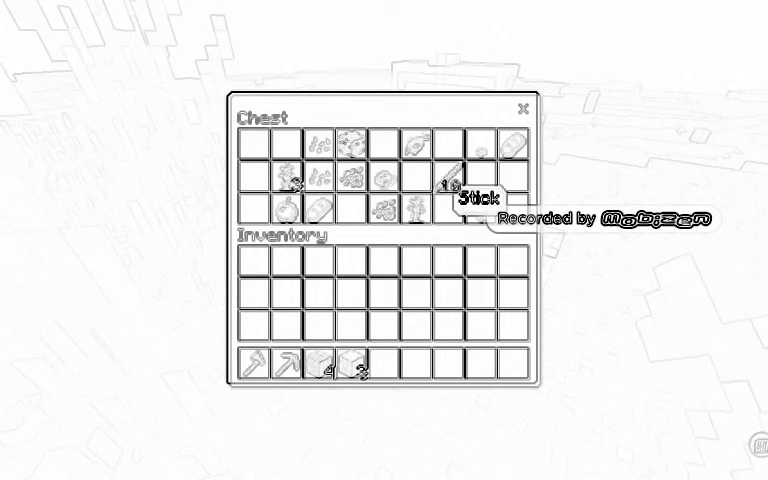
{"action": "left_click", "coordinate": [351, 144]}
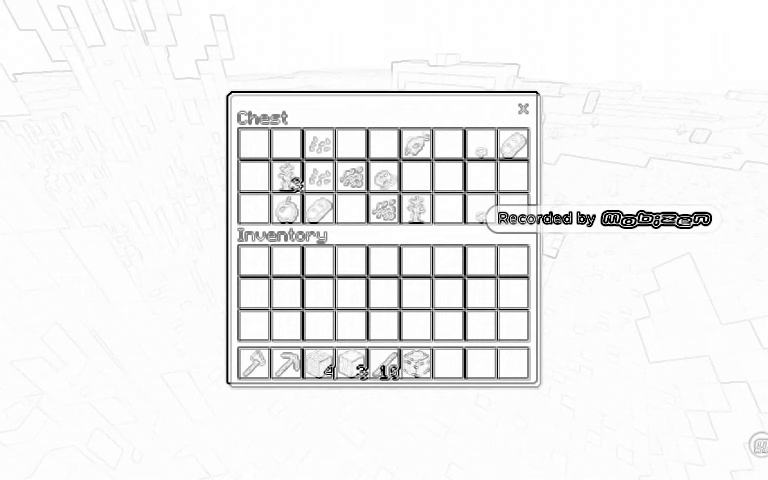
{"action": "left_click", "coordinate": [287, 177]}
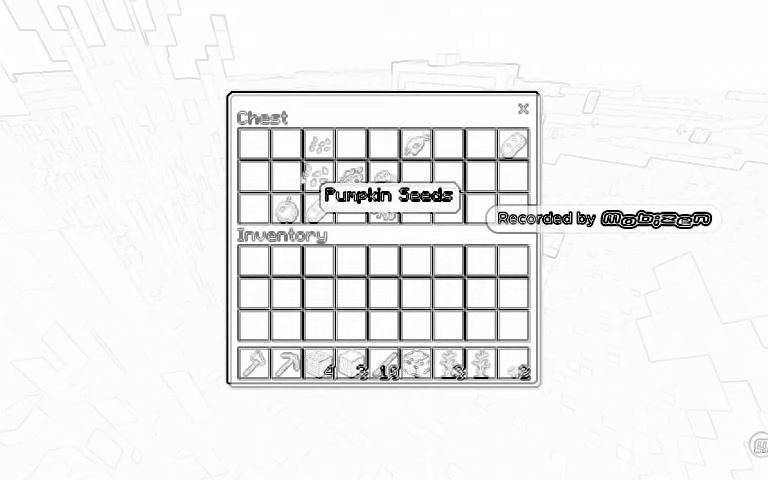
{"action": "left_click", "coordinate": [320, 145]}
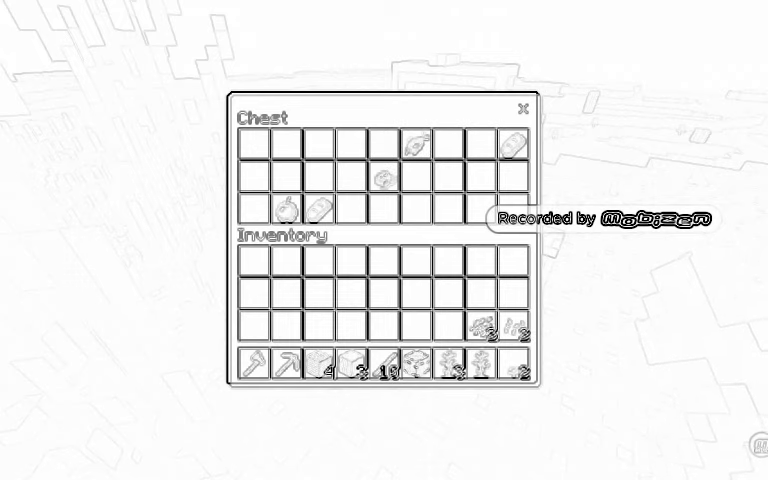
{"action": "left_click", "coordinate": [522, 108]}
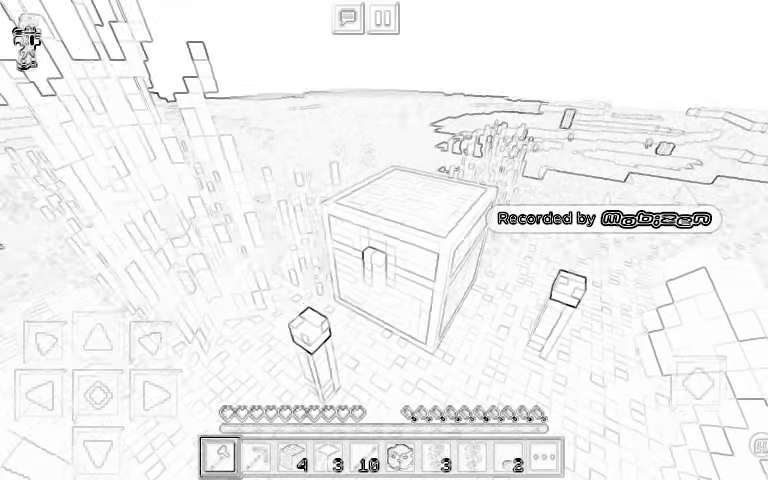
Look around the block columns and attack the nearby player COOLBOY.
{"action": "mouse_move", "coordinate": [669, 219]}
{"action": "left_mouse_down"}
{"action": "mouse_move", "coordinate": [415, 185]}
{"action": "mouse_move", "coordinate": [648, 154]}
{"action": "left_mouse_up"}
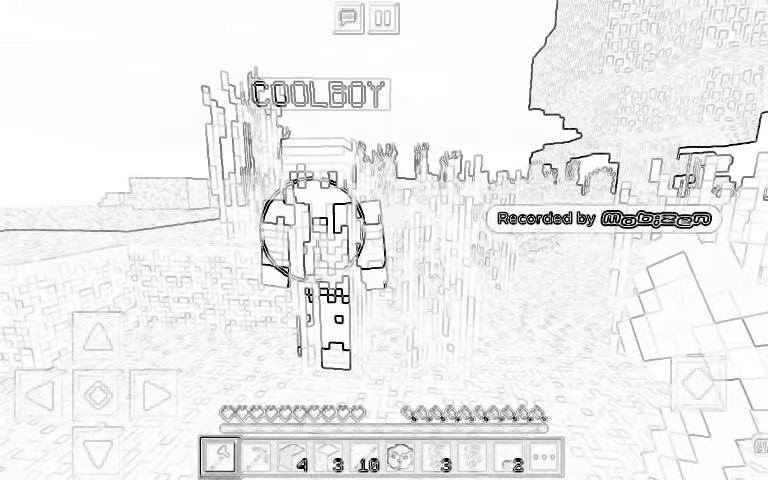
{"action": "left_click", "coordinate": [310, 235]}
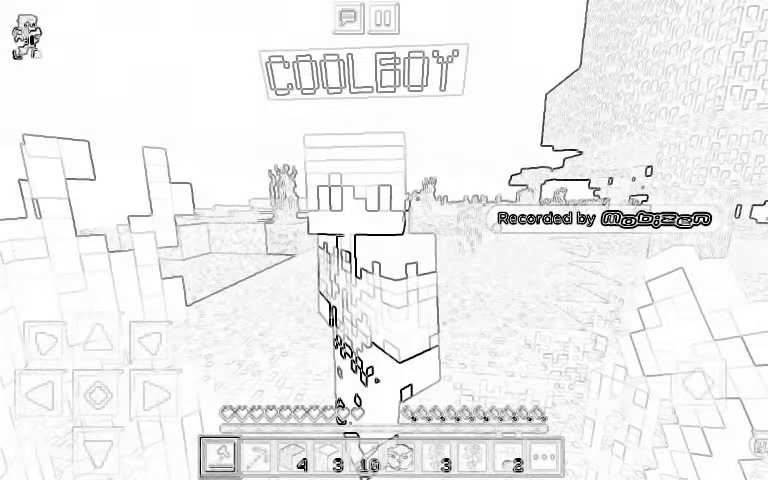
{"action": "left_click", "coordinate": [408, 326]}
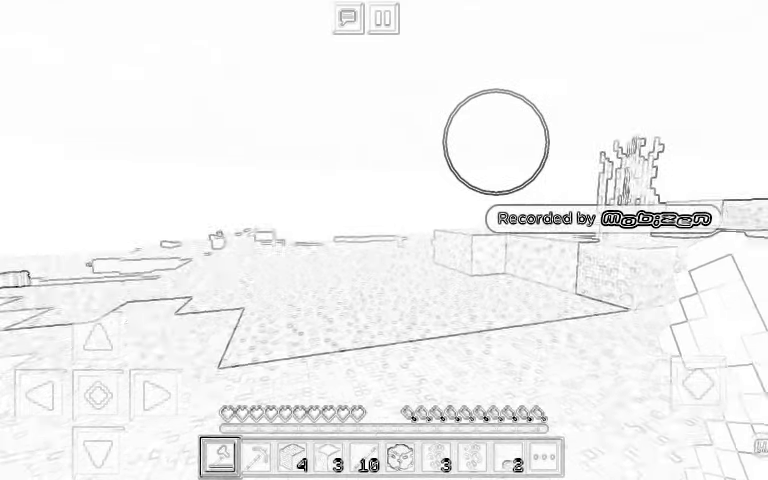
{"action": "mouse_move", "coordinate": [487, 137]}
{"action": "left_mouse_down"}
{"action": "mouse_move", "coordinate": [525, 151]}
{"action": "mouse_move", "coordinate": [566, 137]}
{"action": "mouse_move", "coordinate": [567, 145]}
{"action": "mouse_move", "coordinate": [530, 150]}
{"action": "left_mouse_up"}
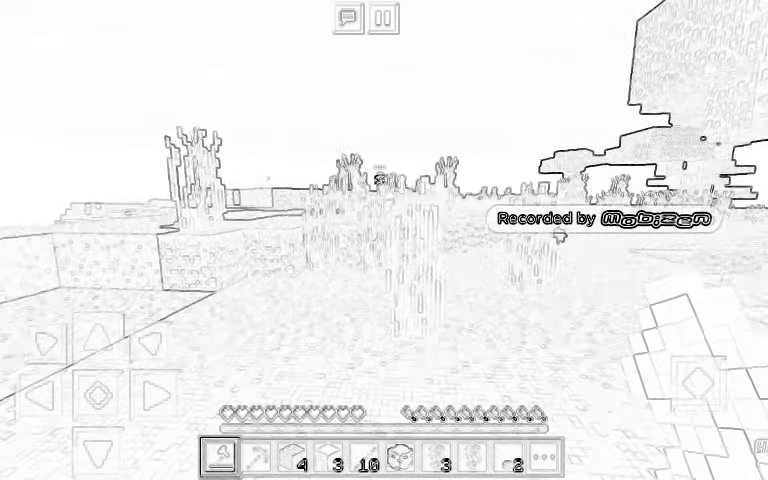
Walk forward with the Wooden Pickaxe in hand and explore the cave.
{"action": "left_click", "coordinate": [97, 338]}
{"action": "left_click_drag", "start_coordinate": [97, 338], "coordinate": [97, 338]}
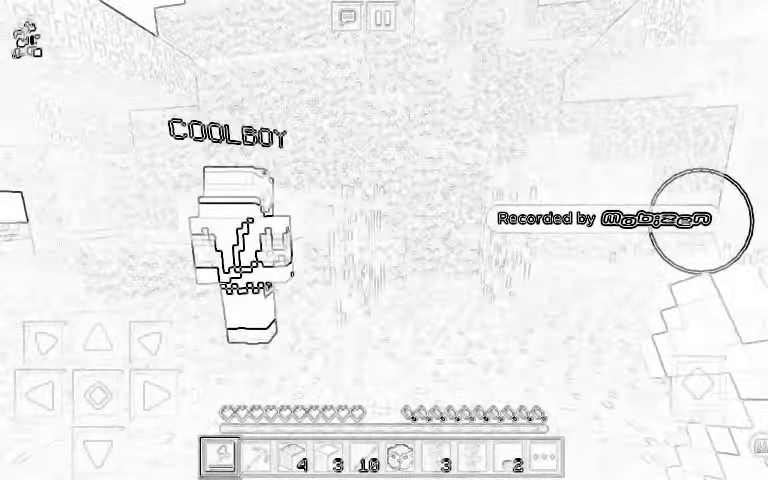
{"action": "left_click", "coordinate": [256, 457]}
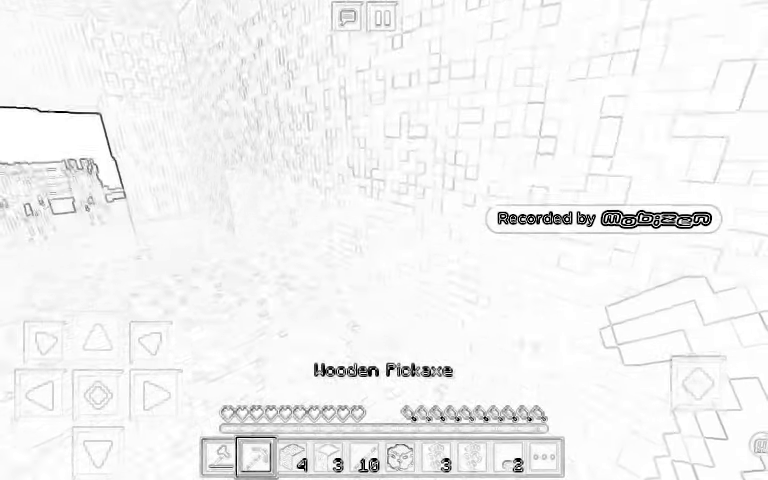
{"action": "left_click_drag", "start_coordinate": [609, 334], "coordinate": [565, 355]}
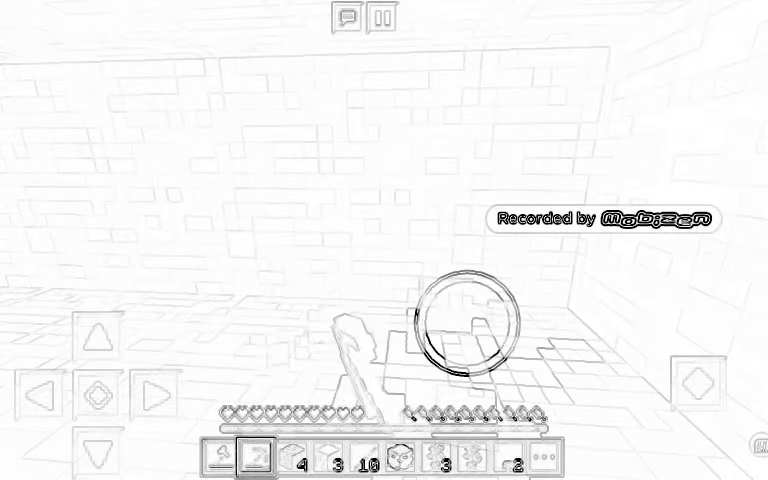
{"action": "mouse_move", "coordinate": [463, 322]}
{"action": "left_mouse_down"}
{"action": "mouse_move", "coordinate": [411, 329]}
{"action": "mouse_move", "coordinate": [408, 317]}
{"action": "mouse_move", "coordinate": [410, 330]}
{"action": "mouse_move", "coordinate": [338, 321]}
{"action": "mouse_move", "coordinate": [518, 219]}
{"action": "mouse_move", "coordinate": [518, 231]}
{"action": "mouse_move", "coordinate": [583, 282]}
{"action": "left_mouse_up"}
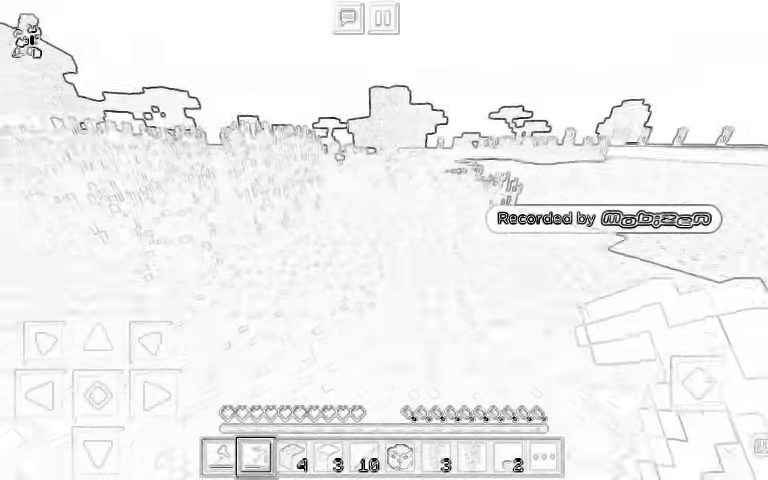
Hold the Jungle Sapling and plant two saplings on the open grass.
{"action": "left_click", "coordinate": [509, 458]}
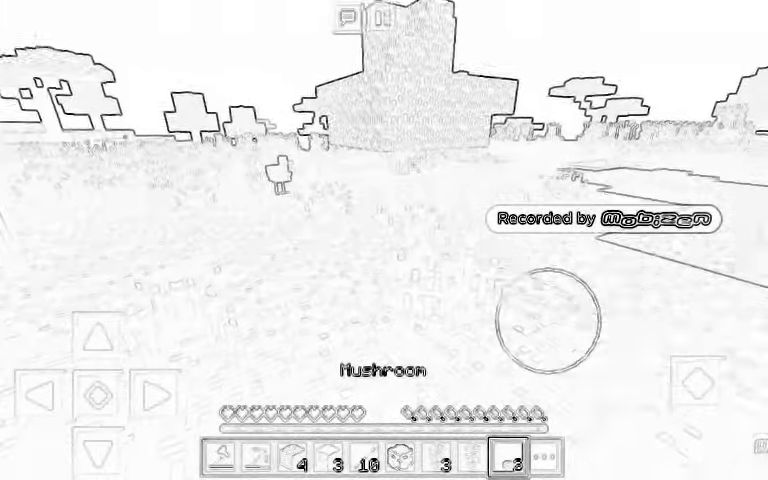
{"action": "left_click_drag", "start_coordinate": [545, 326], "coordinate": [545, 329]}
{"action": "left_click", "coordinate": [472, 458]}
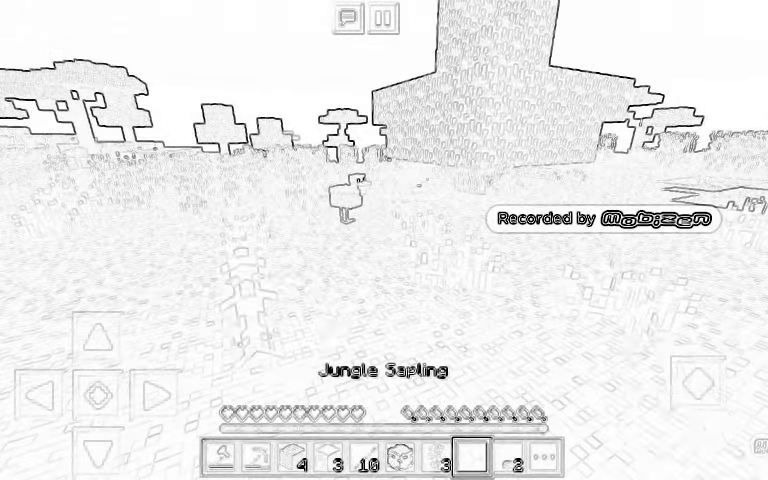
{"action": "left_click", "coordinate": [437, 458]}
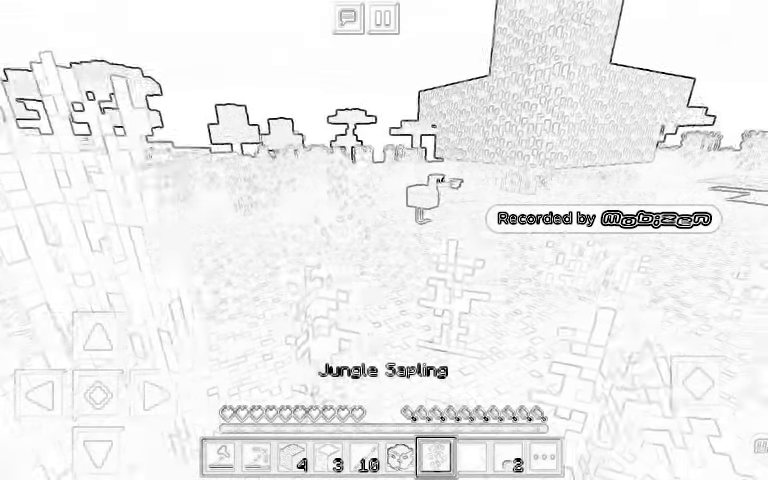
{"action": "left_click_drag", "start_coordinate": [480, 274], "coordinate": [540, 274]}
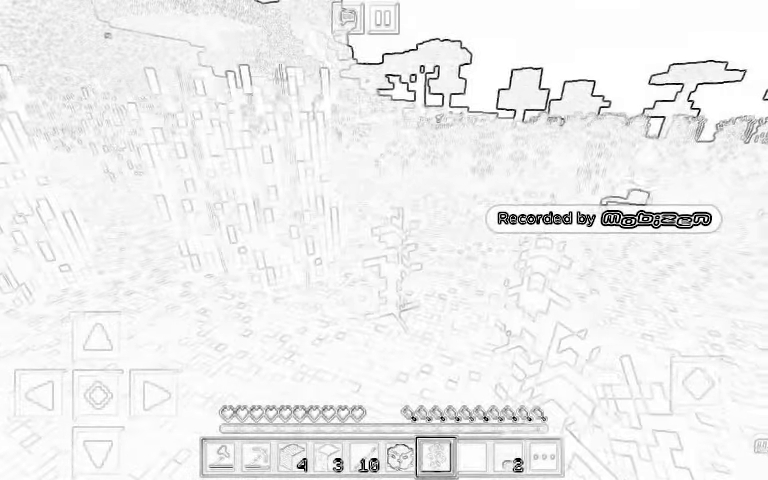
{"action": "left_click", "coordinate": [506, 300]}
{"action": "left_click", "coordinate": [437, 343]}
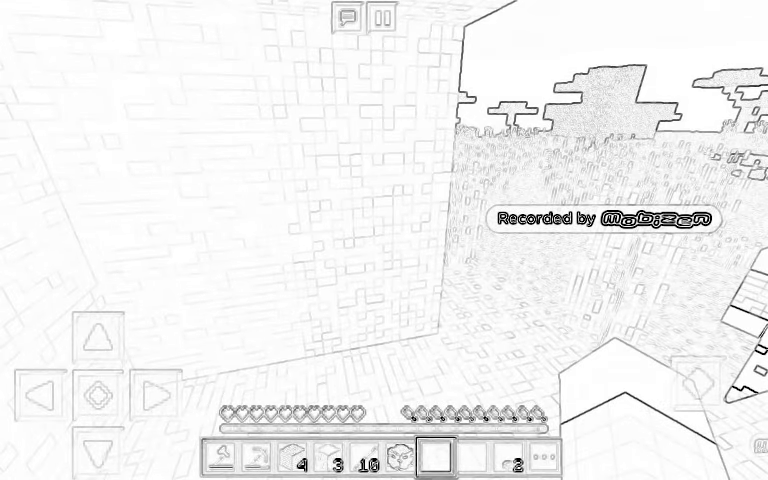
Check the inventory screen, turn toward the field and trees, and reopen it.
{"action": "left_click", "coordinate": [544, 457]}
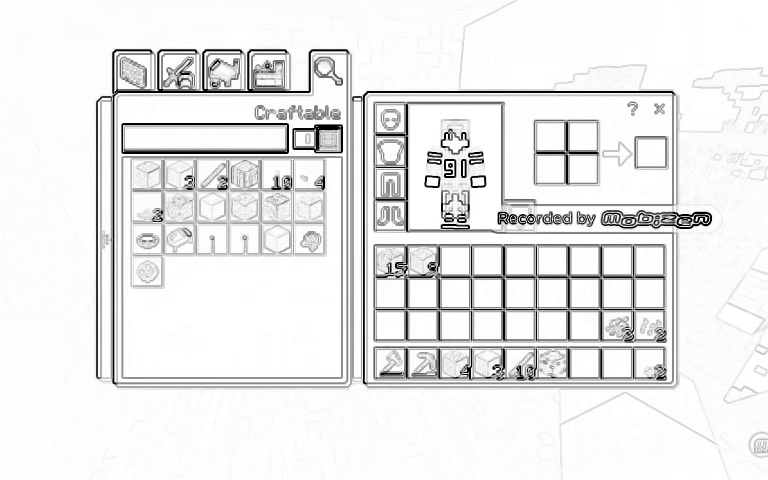
{"action": "left_click", "coordinate": [659, 108]}
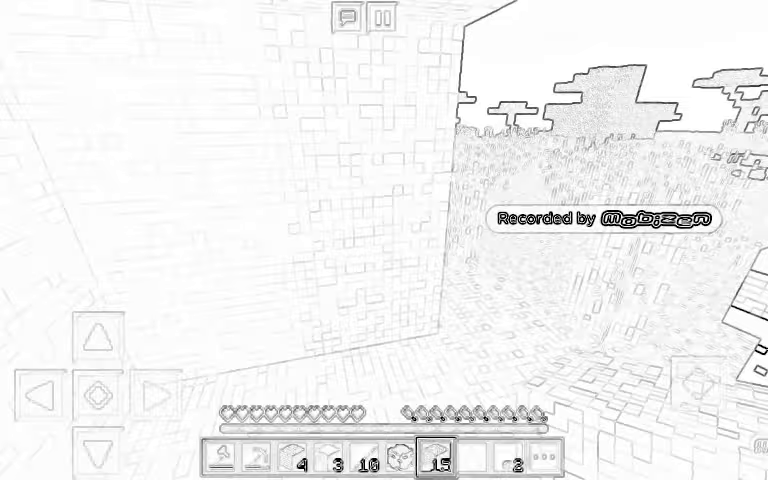
{"action": "mouse_move", "coordinate": [560, 250]}
{"action": "left_mouse_down"}
{"action": "mouse_move", "coordinate": [591, 271]}
{"action": "mouse_move", "coordinate": [574, 266]}
{"action": "mouse_move", "coordinate": [600, 262]}
{"action": "left_mouse_up"}
{"action": "left_click", "coordinate": [544, 457]}
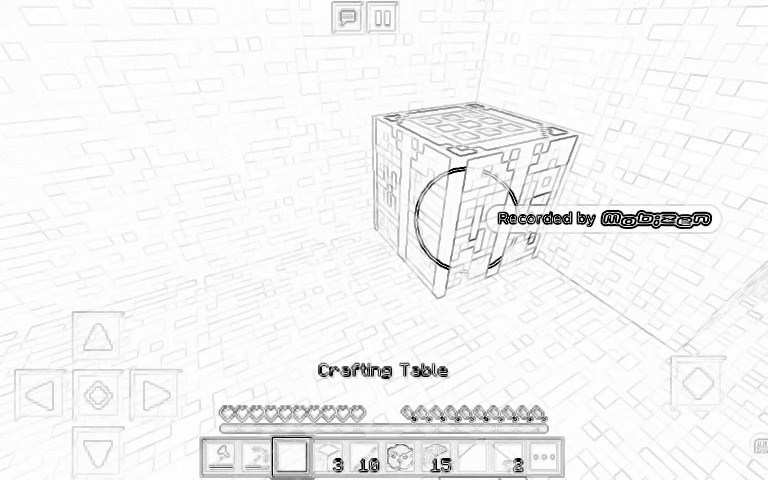
Craft a sword at the crafting table's 3x3 grid, then switch to an empty hand.
{"action": "left_click", "coordinate": [455, 222]}
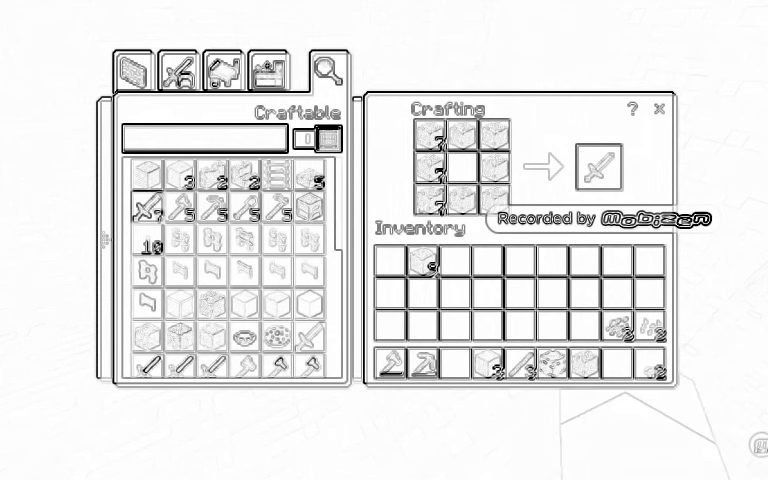
{"action": "left_click", "coordinate": [659, 108]}
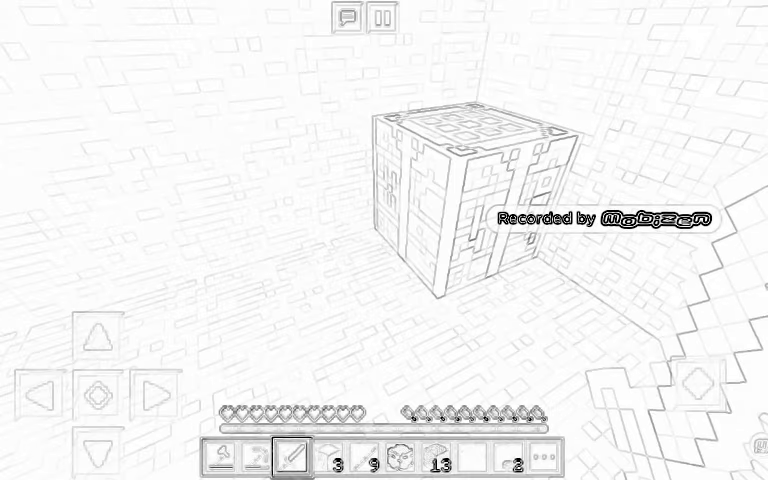
{"action": "mouse_move", "coordinate": [643, 154]}
{"action": "left_mouse_down"}
{"action": "mouse_move", "coordinate": [720, 154]}
{"action": "mouse_move", "coordinate": [634, 249]}
{"action": "mouse_move", "coordinate": [600, 223]}
{"action": "mouse_move", "coordinate": [612, 240]}
{"action": "mouse_move", "coordinate": [612, 150]}
{"action": "mouse_move", "coordinate": [600, 185]}
{"action": "left_mouse_up"}
{"action": "left_click", "coordinate": [472, 458]}
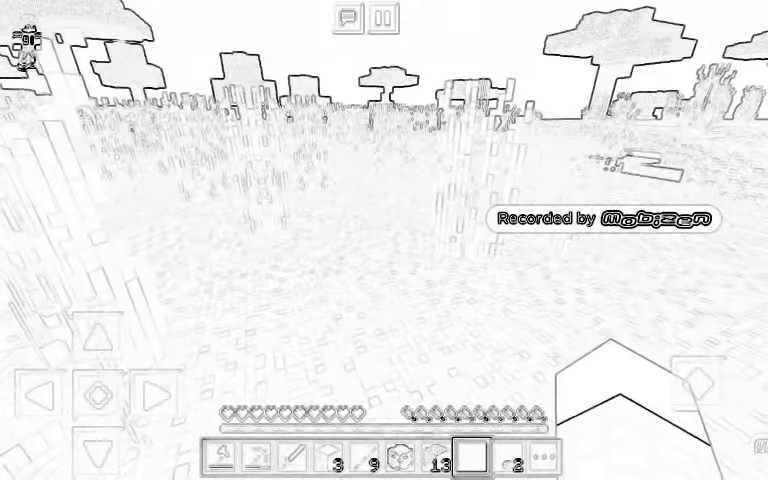
Walk through the tall grass, steering left past the block wall toward the trees.
{"action": "left_click_drag", "start_coordinate": [97, 337], "coordinate": [97, 337]}
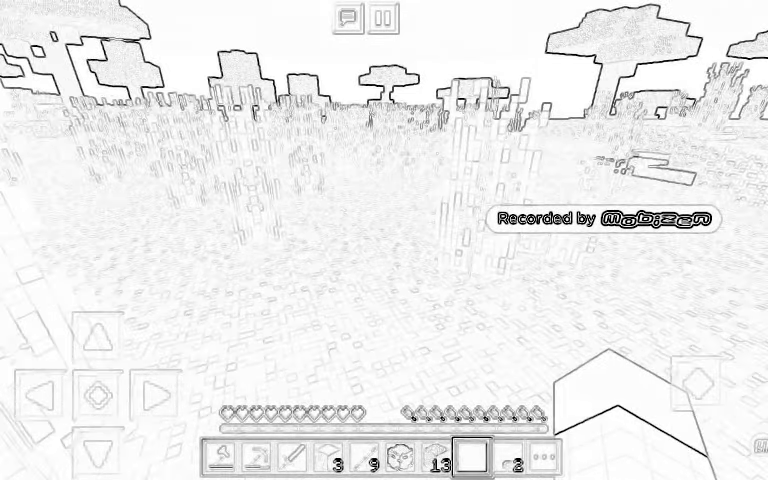
{"action": "left_click_drag", "start_coordinate": [600, 250], "coordinate": [500, 250]}
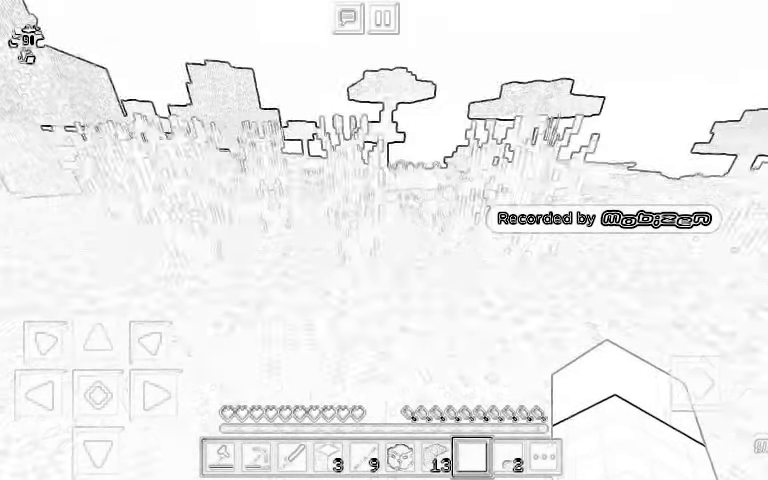
{"action": "left_click_drag", "start_coordinate": [600, 250], "coordinate": [420, 250]}
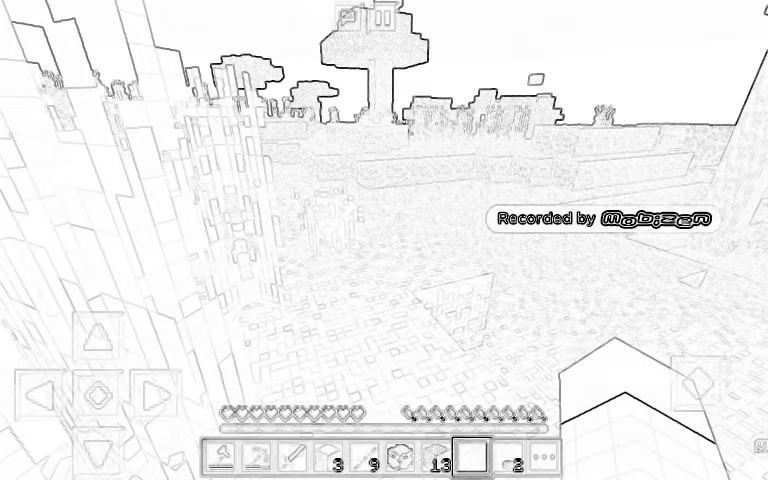
{"action": "left_click_drag", "start_coordinate": [97, 337], "coordinate": [97, 337]}
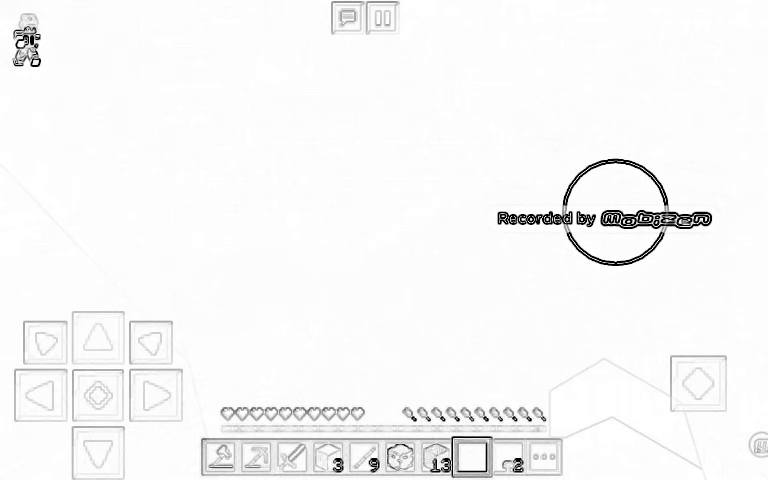
Mine upward with the wooden pickaxe, then switch through cobblestone to an empty hand.
{"action": "left_click_drag", "start_coordinate": [615, 212], "coordinate": [668, 197]}
{"action": "left_click", "coordinate": [256, 457]}
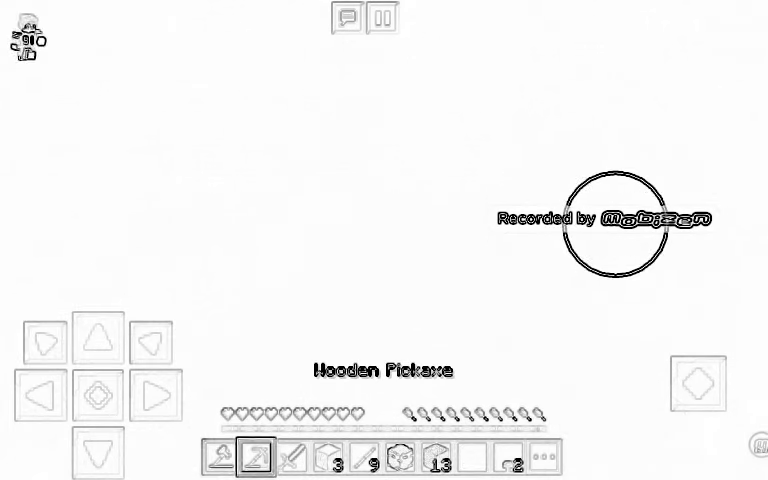
{"action": "left_click", "coordinate": [615, 224]}
{"action": "left_click", "coordinate": [506, 320]}
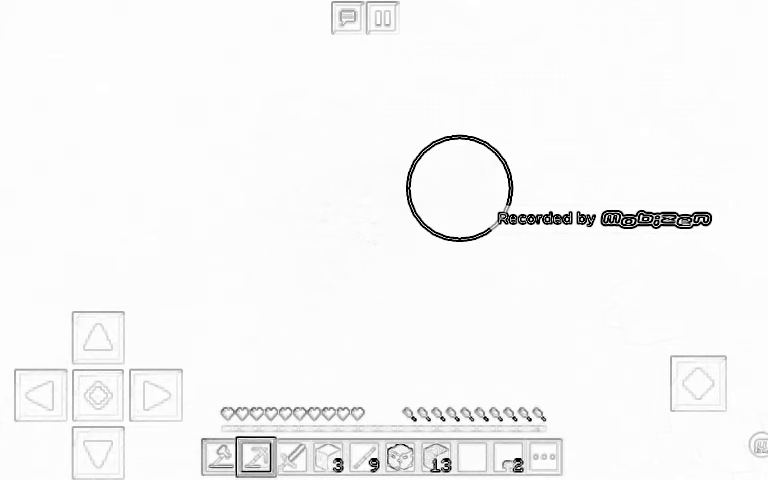
{"action": "left_click", "coordinate": [583, 223]}
{"action": "left_click", "coordinate": [506, 281]}
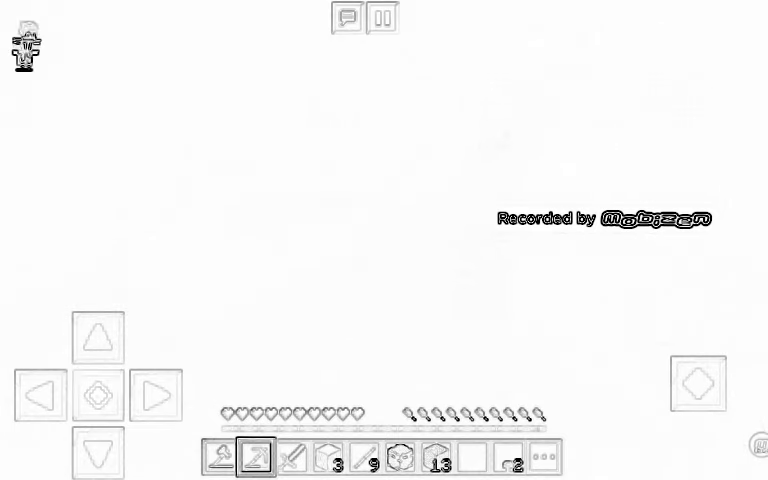
{"action": "left_click", "coordinate": [523, 305]}
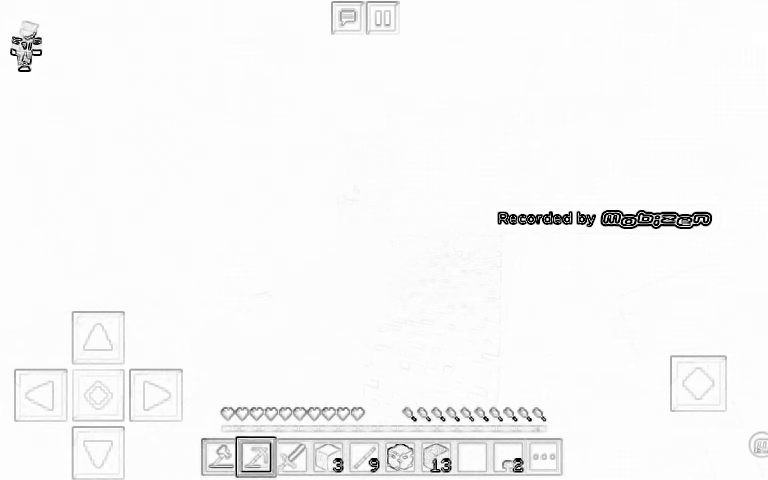
{"action": "left_click", "coordinate": [436, 457]}
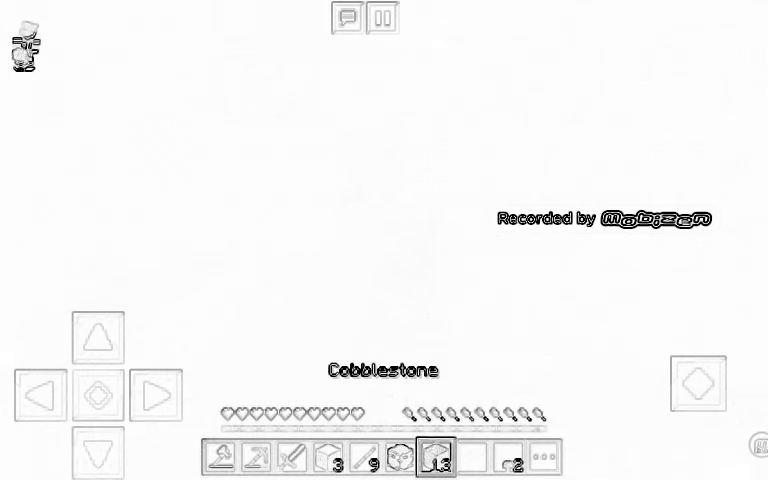
{"action": "left_click", "coordinate": [472, 457]}
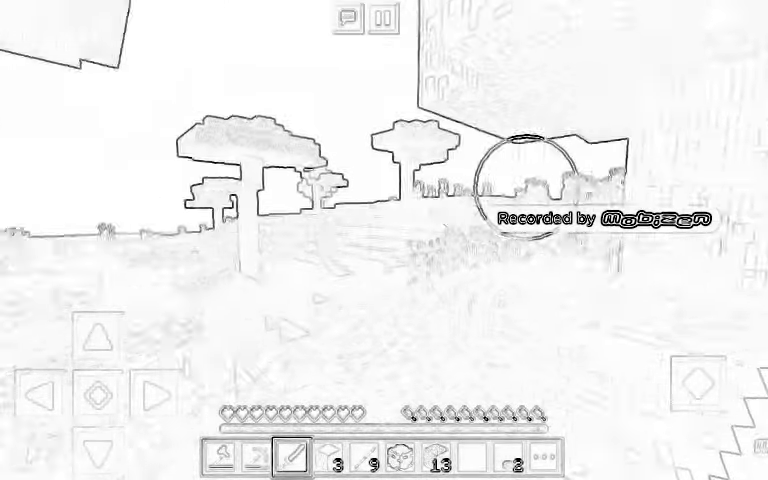
Hold the stone axe and head past the block wall toward the hill.
{"action": "left_click", "coordinate": [220, 457]}
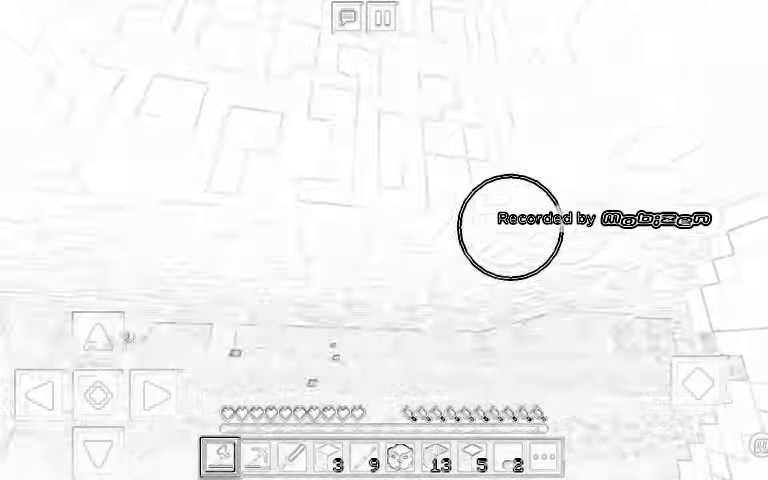
{"action": "left_click_drag", "start_coordinate": [467, 246], "coordinate": [551, 194]}
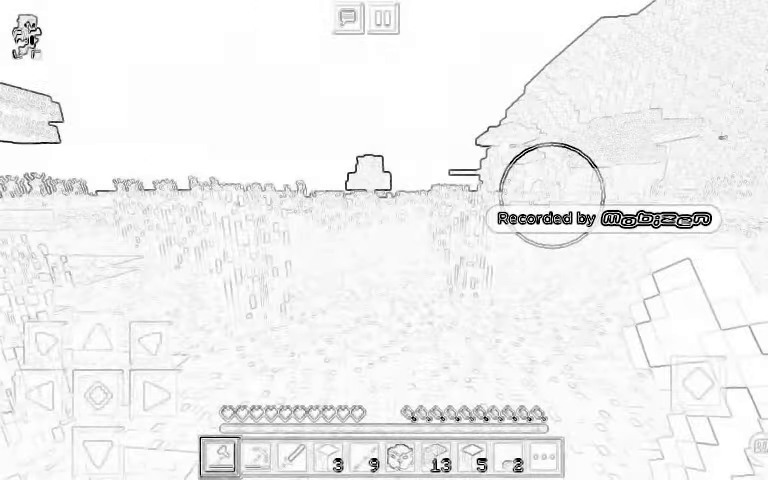
{"action": "left_click_drag", "start_coordinate": [566, 326], "coordinate": [560, 330]}
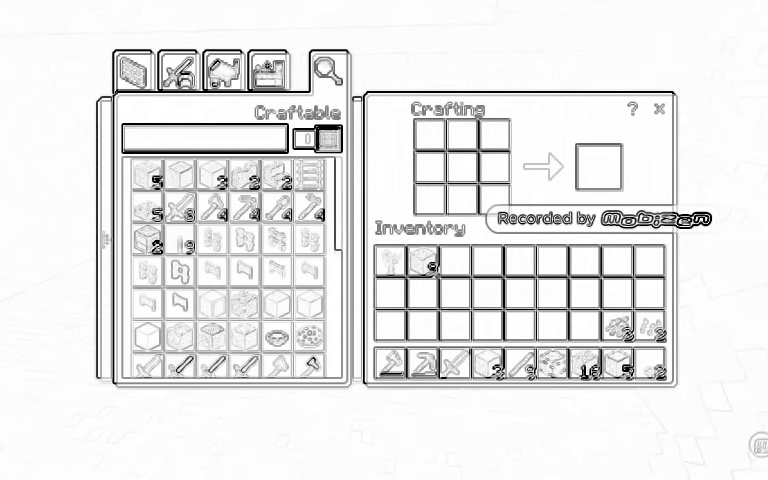
Lay out the furnace recipe, close crafting, and briefly open the chat.
{"action": "left_click", "coordinate": [147, 238]}
{"action": "scroll", "coordinate": [228, 270], "scroll_direction": "down", "scroll_amount": 5}
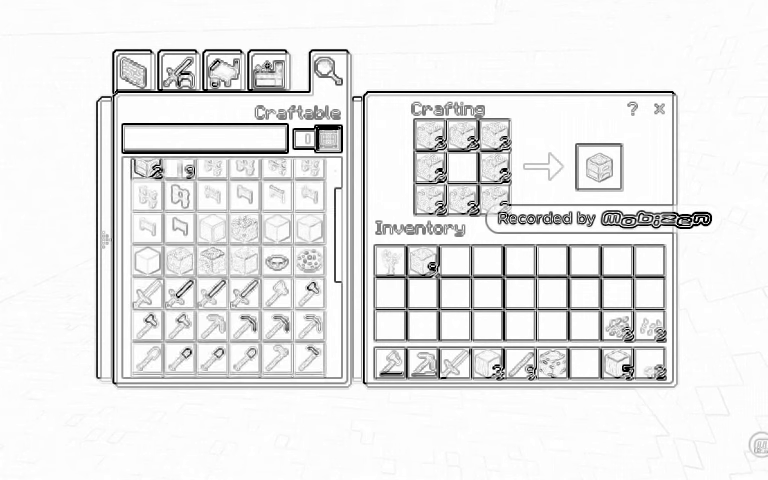
{"action": "scroll", "coordinate": [228, 270], "scroll_direction": "up", "scroll_amount": 5}
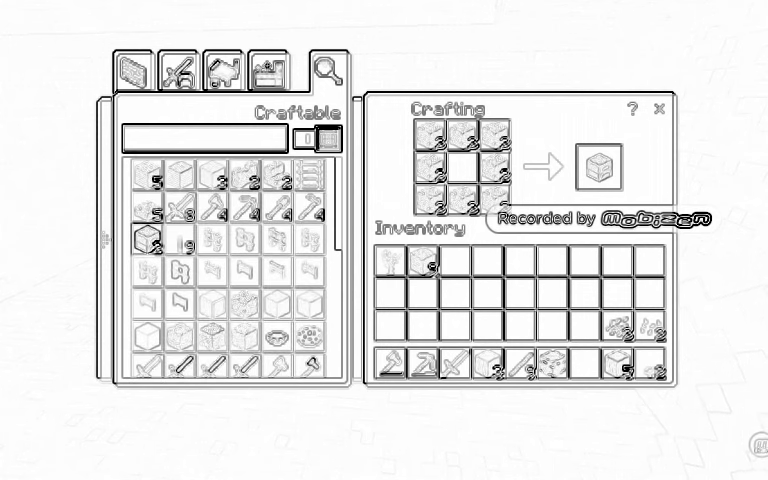
{"action": "key", "text": "Escape"}
{"action": "left_click", "coordinate": [347, 17]}
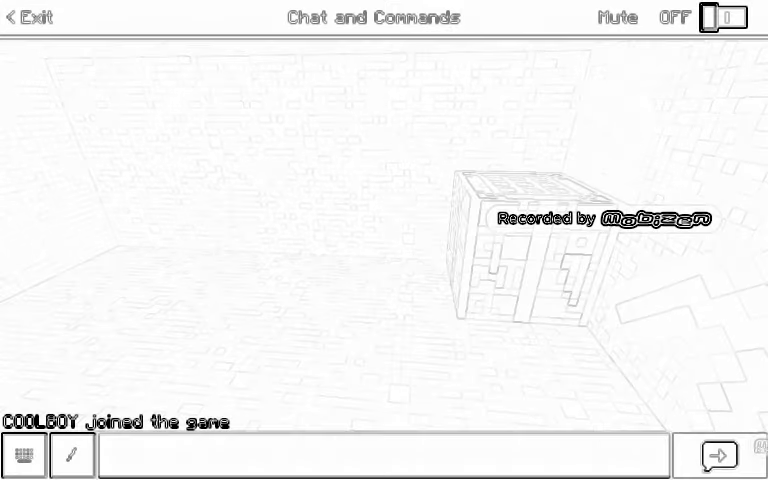
{"action": "key", "text": "Escape"}
Put the Stone Axe and Wooden Pickaxe right after the sword in the hotbar.
{"action": "left_click_drag", "start_coordinate": [574, 146], "coordinate": [677, 145]}
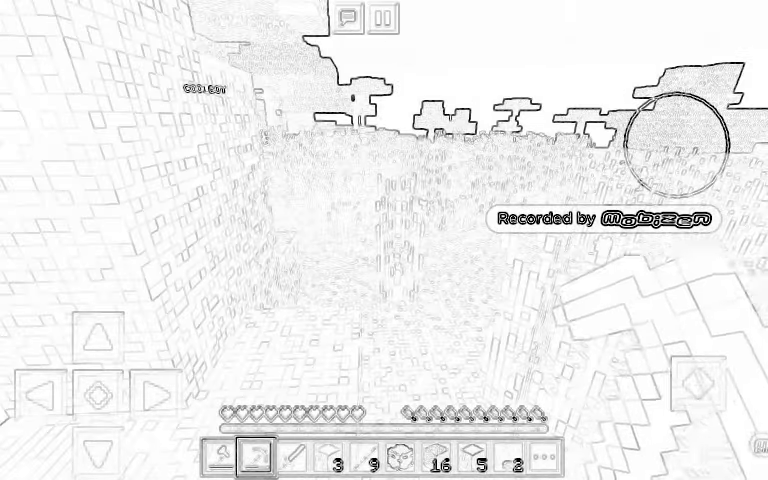
{"action": "left_click", "coordinate": [544, 457]}
{"action": "left_click", "coordinate": [424, 362]}
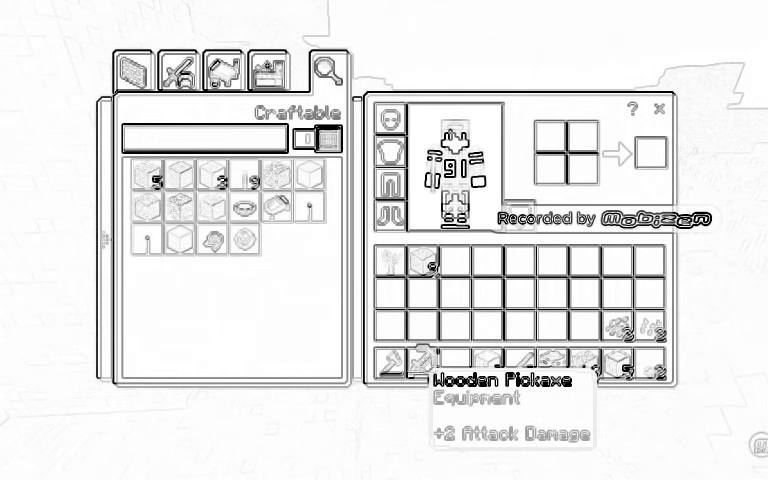
{"action": "left_click", "coordinate": [424, 362]}
{"action": "left_click", "coordinate": [390, 362]}
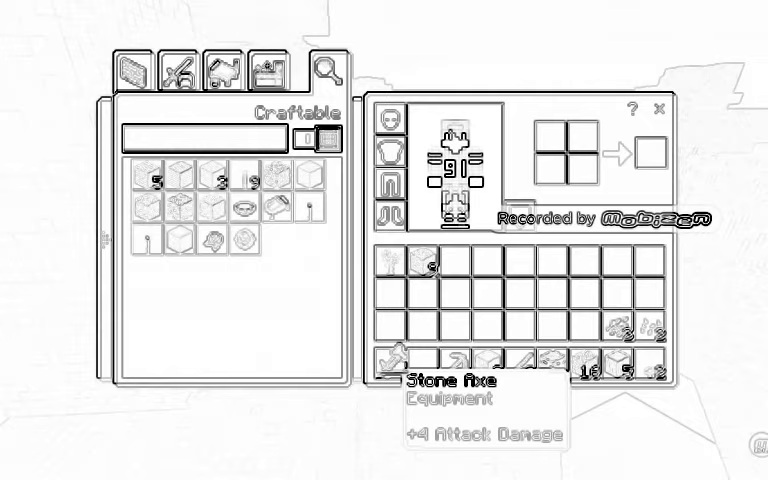
{"action": "left_click", "coordinate": [659, 108]}
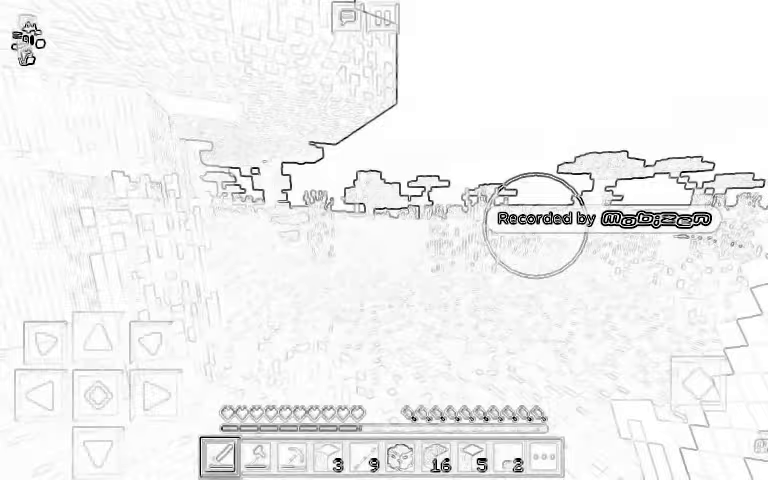
Hold the stone axe and track the flying mobs up and down the shaft.
{"action": "left_click", "coordinate": [257, 457]}
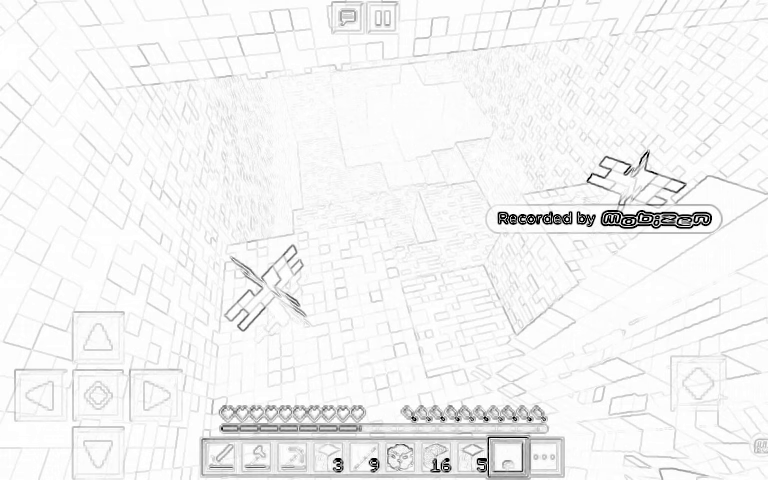
{"action": "left_click_drag", "start_coordinate": [480, 250], "coordinate": [505, 262]}
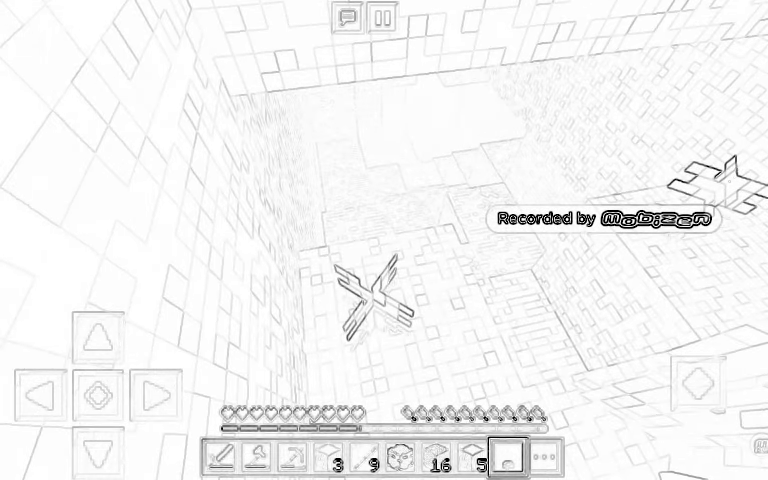
{"action": "left_click_drag", "start_coordinate": [367, 160], "coordinate": [367, 240]}
{"action": "left_click_drag", "start_coordinate": [390, 380], "coordinate": [390, 315]}
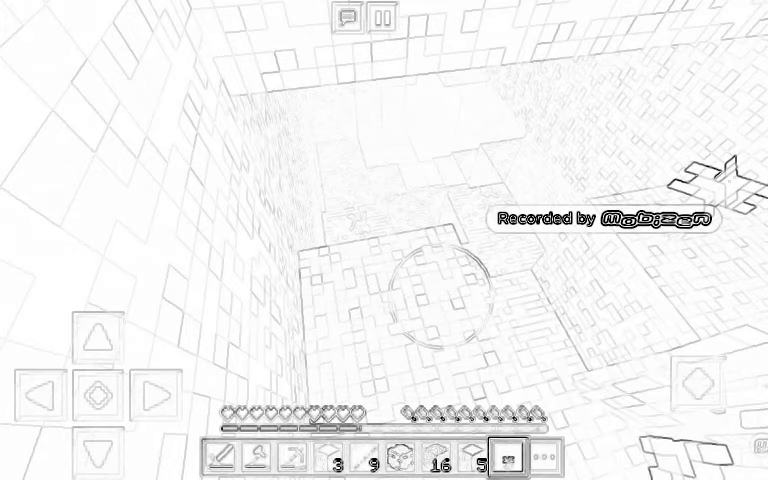
{"action": "mouse_move", "coordinate": [423, 291]}
{"action": "left_mouse_down"}
{"action": "mouse_move", "coordinate": [480, 283]}
{"action": "mouse_move", "coordinate": [480, 274]}
{"action": "mouse_move", "coordinate": [484, 287]}
{"action": "mouse_move", "coordinate": [506, 283]}
{"action": "mouse_move", "coordinate": [550, 231]}
{"action": "mouse_move", "coordinate": [542, 286]}
{"action": "mouse_move", "coordinate": [581, 286]}
{"action": "mouse_move", "coordinate": [599, 271]}
{"action": "left_mouse_up"}
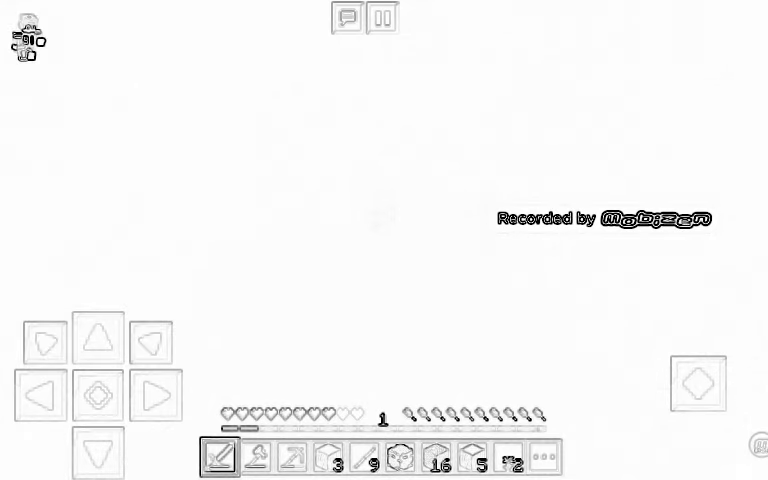
Mine cobblestone and walk forward through the attack.
{"action": "mouse_move", "coordinate": [570, 190]}
{"action": "left_mouse_down"}
{"action": "mouse_move", "coordinate": [627, 192]}
{"action": "mouse_move", "coordinate": [358, 189]}
{"action": "left_mouse_up"}
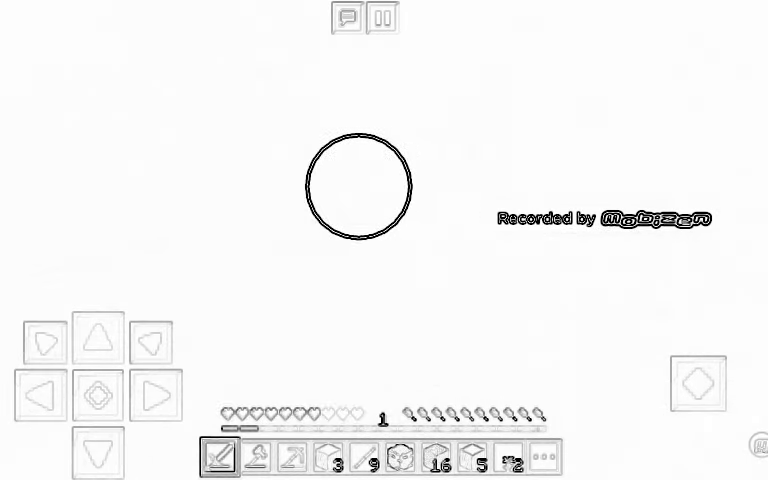
{"action": "left_click", "coordinate": [585, 225]}
{"action": "mouse_move", "coordinate": [585, 225]}
{"action": "left_mouse_down"}
{"action": "mouse_move", "coordinate": [603, 228]}
{"action": "mouse_move", "coordinate": [533, 245]}
{"action": "mouse_move", "coordinate": [352, 238]}
{"action": "mouse_move", "coordinate": [305, 185]}
{"action": "mouse_move", "coordinate": [298, 165]}
{"action": "mouse_move", "coordinate": [329, 280]}
{"action": "mouse_move", "coordinate": [276, 315]}
{"action": "mouse_move", "coordinate": [453, 282]}
{"action": "mouse_move", "coordinate": [297, 279]}
{"action": "mouse_move", "coordinate": [303, 270]}
{"action": "mouse_move", "coordinate": [357, 283]}
{"action": "mouse_move", "coordinate": [357, 314]}
{"action": "mouse_move", "coordinate": [501, 261]}
{"action": "mouse_move", "coordinate": [514, 281]}
{"action": "left_mouse_up"}
{"action": "left_click", "coordinate": [99, 338]}
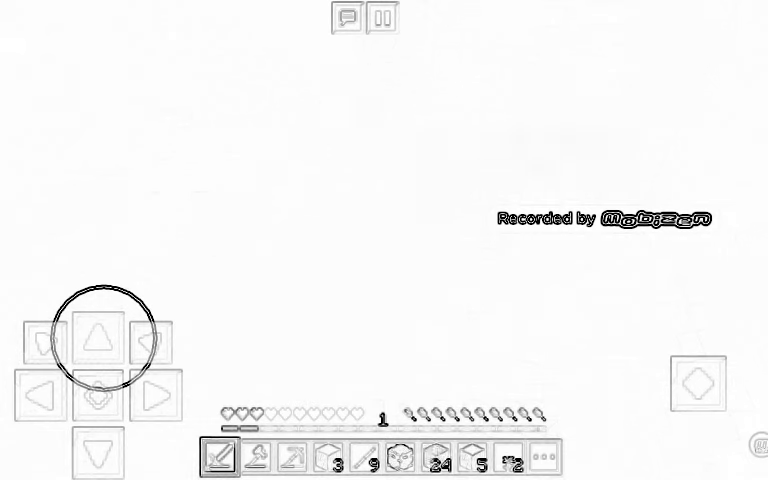
Scan the landscape toward the tree, pit and field, then open the inventory.
{"action": "mouse_move", "coordinate": [598, 230]}
{"action": "left_mouse_down"}
{"action": "mouse_move", "coordinate": [634, 219]}
{"action": "mouse_move", "coordinate": [656, 224]}
{"action": "mouse_move", "coordinate": [490, 223]}
{"action": "left_mouse_up"}
{"action": "mouse_move", "coordinate": [329, 147]}
{"action": "left_mouse_down"}
{"action": "mouse_move", "coordinate": [288, 178]}
{"action": "mouse_move", "coordinate": [347, 182]}
{"action": "mouse_move", "coordinate": [343, 171]}
{"action": "mouse_move", "coordinate": [355, 189]}
{"action": "mouse_move", "coordinate": [447, 121]}
{"action": "left_mouse_up"}
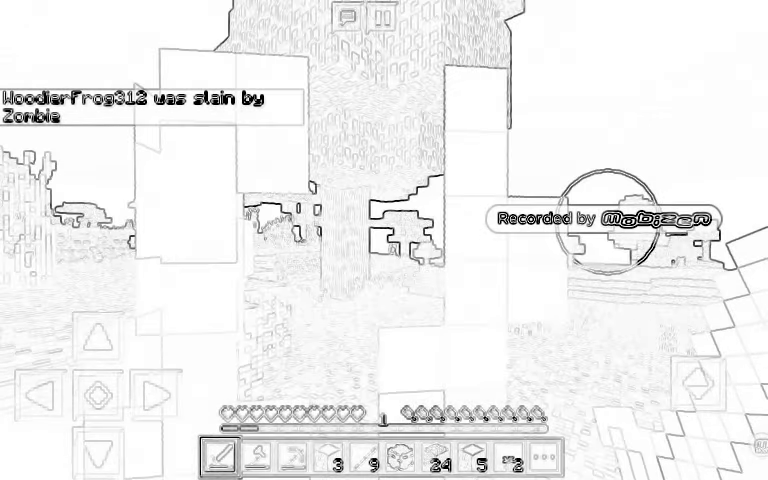
{"action": "mouse_move", "coordinate": [531, 223]}
{"action": "left_mouse_down"}
{"action": "mouse_move", "coordinate": [545, 219]}
{"action": "mouse_move", "coordinate": [463, 219]}
{"action": "mouse_move", "coordinate": [454, 231]}
{"action": "left_mouse_up"}
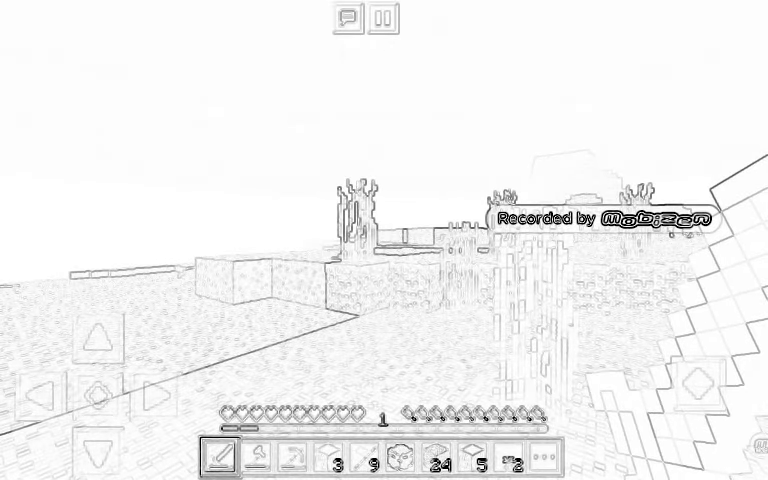
{"action": "mouse_move", "coordinate": [605, 160]}
{"action": "left_mouse_down"}
{"action": "mouse_move", "coordinate": [514, 189]}
{"action": "mouse_move", "coordinate": [470, 193]}
{"action": "left_mouse_up"}
{"action": "left_click_drag", "start_coordinate": [612, 2], "coordinate": [612, 20]}
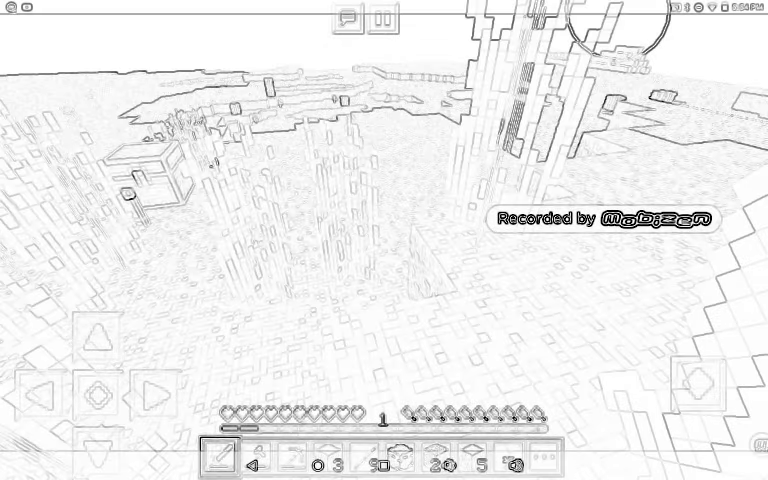
{"action": "mouse_move", "coordinate": [650, 170]}
{"action": "left_mouse_down"}
{"action": "mouse_move", "coordinate": [583, 154]}
{"action": "mouse_move", "coordinate": [485, 166]}
{"action": "mouse_move", "coordinate": [562, 178]}
{"action": "left_mouse_up"}
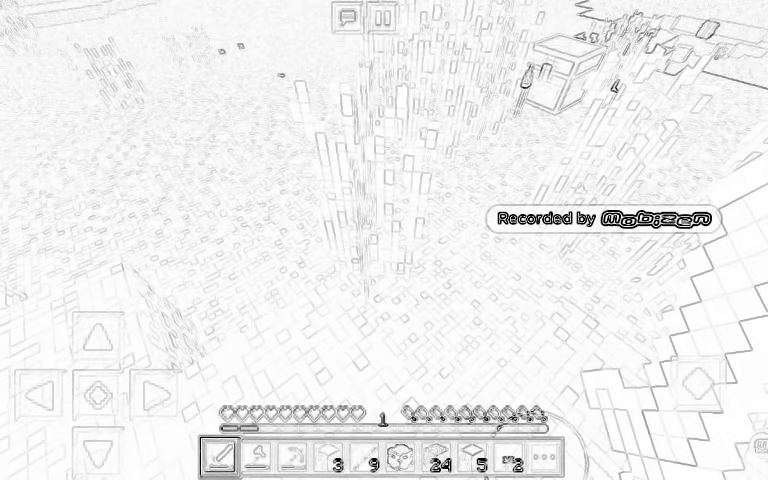
{"action": "left_click", "coordinate": [544, 457]}
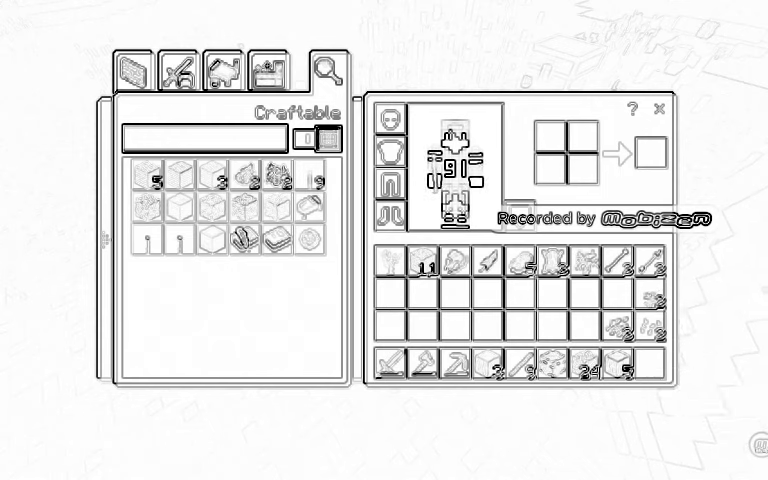
Move the Oak Wood into storage and set the wooden pickaxe beside the axe.
{"action": "left_click_drag", "start_coordinate": [614, 354], "coordinate": [606, 290]}
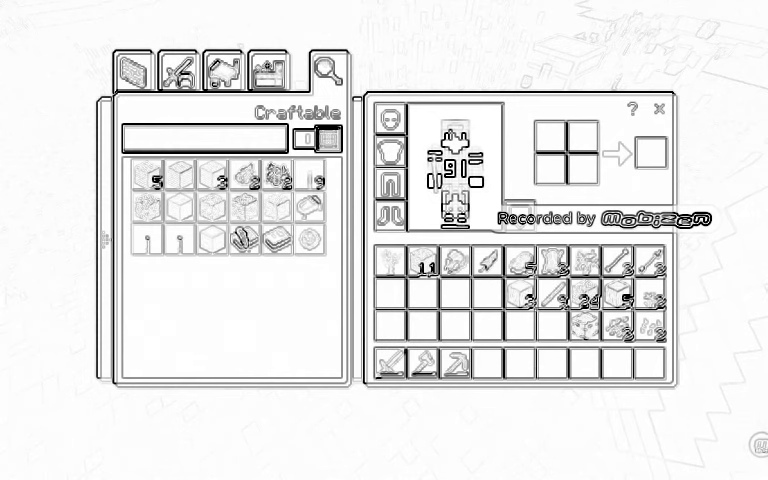
{"action": "left_click_drag", "start_coordinate": [553, 325], "coordinate": [456, 362]}
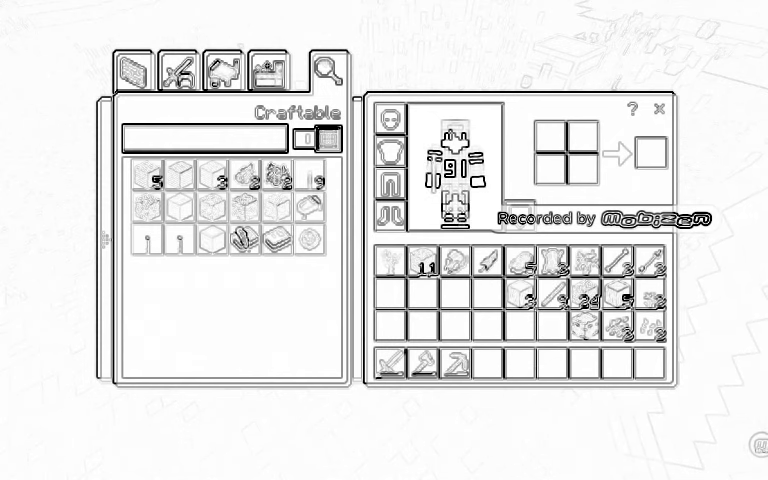
{"action": "left_click", "coordinate": [659, 108]}
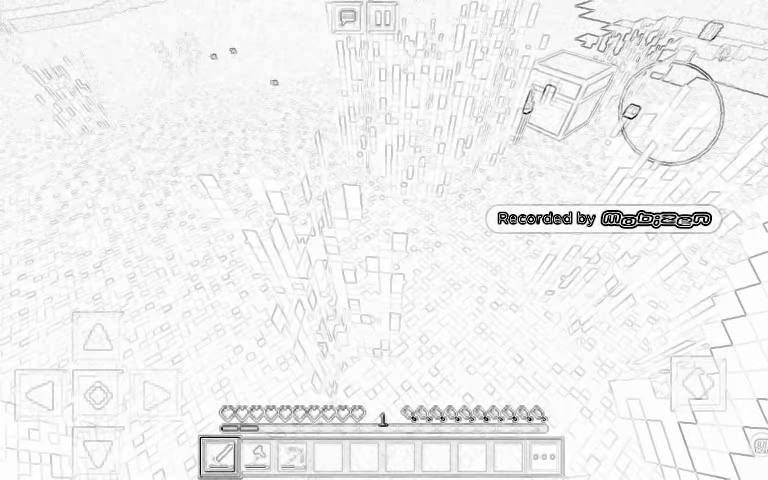
Take a new item from the chest, then look out across the savanna.
{"action": "left_click_drag", "start_coordinate": [500, 300], "coordinate": [460, 250]}
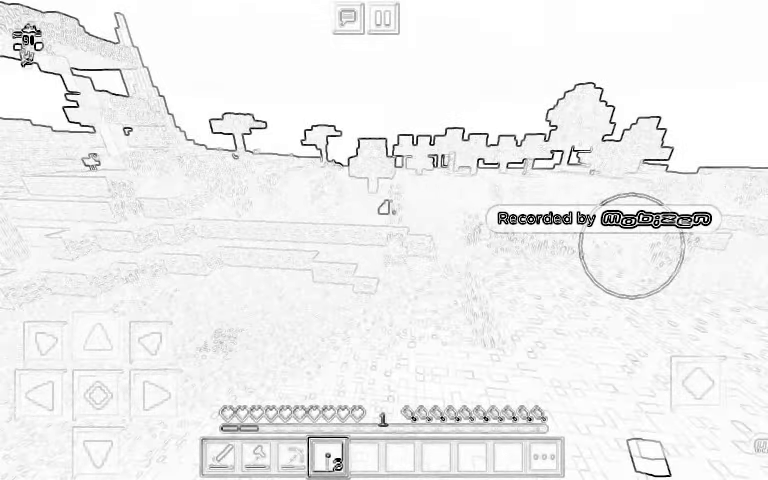
{"action": "left_click_drag", "start_coordinate": [558, 237], "coordinate": [576, 240]}
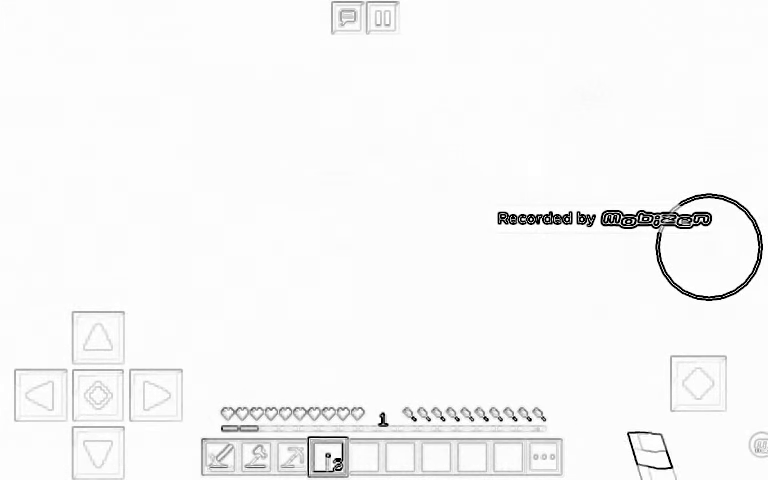
Hold the Stone Sword and mine blocks around the cave.
{"action": "left_click", "coordinate": [220, 456]}
{"action": "mouse_move", "coordinate": [539, 156]}
{"action": "left_mouse_down"}
{"action": "mouse_move", "coordinate": [470, 147]}
{"action": "mouse_move", "coordinate": [497, 158]}
{"action": "mouse_move", "coordinate": [559, 130]}
{"action": "mouse_move", "coordinate": [553, 144]}
{"action": "mouse_move", "coordinate": [509, 149]}
{"action": "left_mouse_up"}
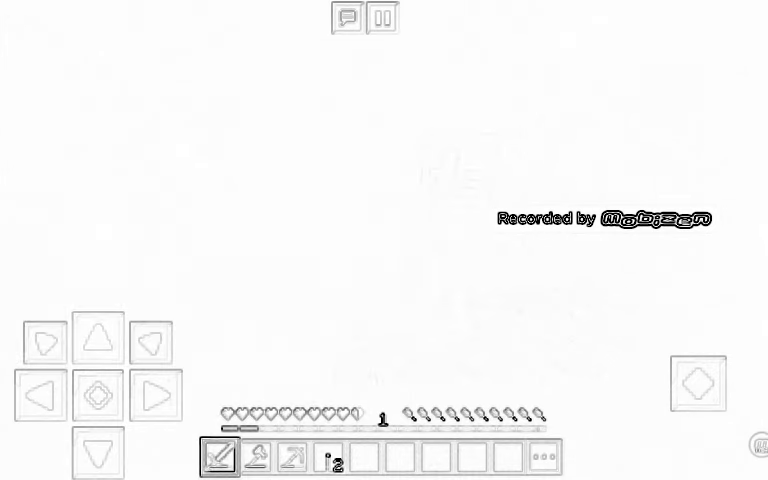
{"action": "mouse_move", "coordinate": [494, 218]}
{"action": "left_mouse_down"}
{"action": "mouse_move", "coordinate": [553, 188]}
{"action": "mouse_move", "coordinate": [549, 171]}
{"action": "mouse_move", "coordinate": [507, 177]}
{"action": "mouse_move", "coordinate": [384, 146]}
{"action": "mouse_move", "coordinate": [439, 158]}
{"action": "left_mouse_up"}
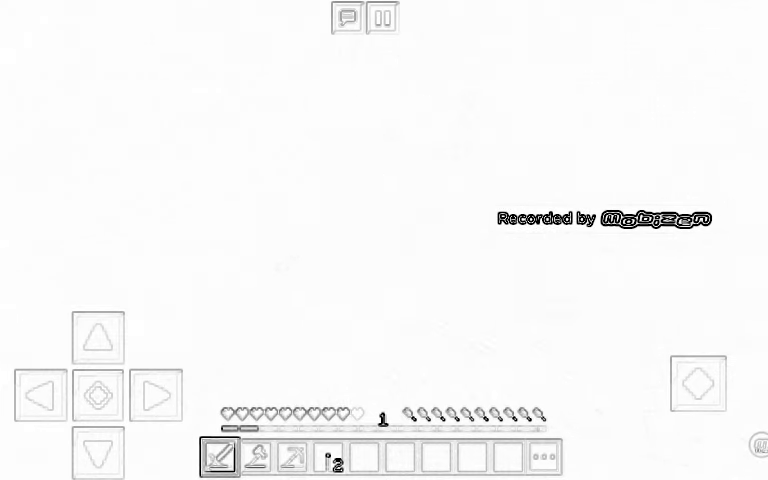
{"action": "mouse_move", "coordinate": [398, 266]}
{"action": "left_mouse_down"}
{"action": "mouse_move", "coordinate": [362, 261]}
{"action": "mouse_move", "coordinate": [356, 295]}
{"action": "mouse_move", "coordinate": [381, 255]}
{"action": "mouse_move", "coordinate": [375, 276]}
{"action": "mouse_move", "coordinate": [436, 202]}
{"action": "mouse_move", "coordinate": [395, 187]}
{"action": "left_mouse_up"}
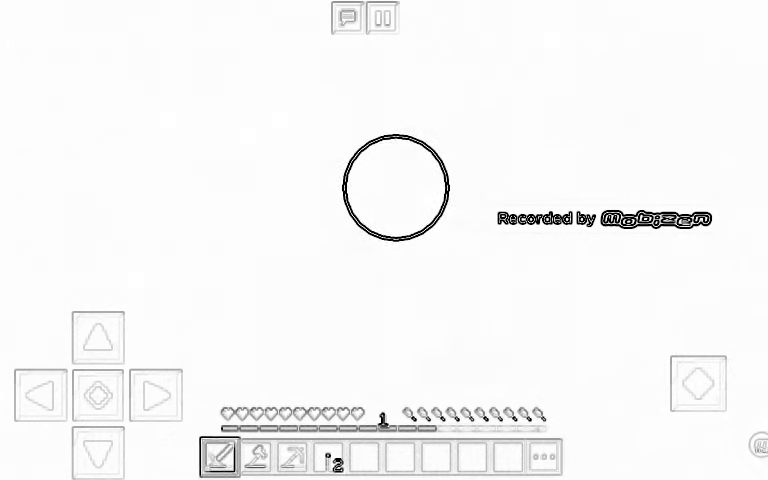
{"action": "left_click", "coordinate": [507, 281]}
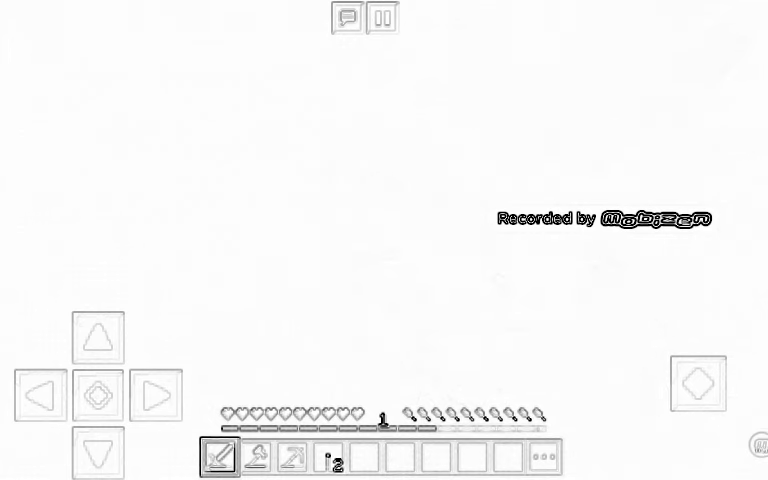
{"action": "left_click", "coordinate": [664, 290]}
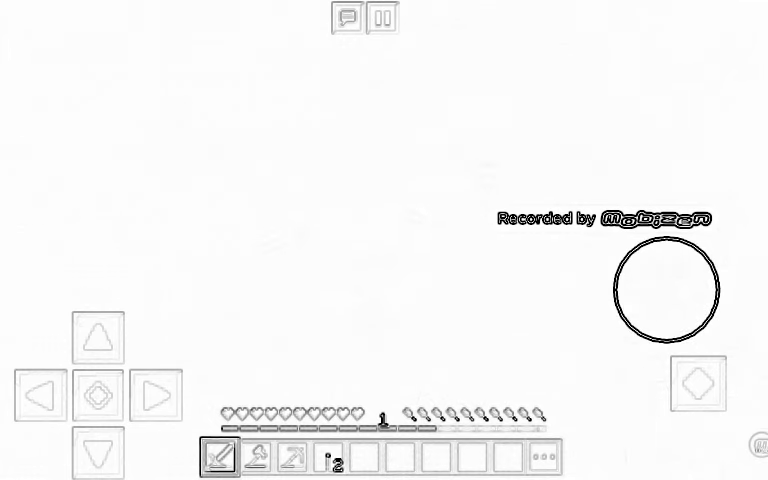
{"action": "left_click_drag", "start_coordinate": [666, 289], "coordinate": [420, 212]}
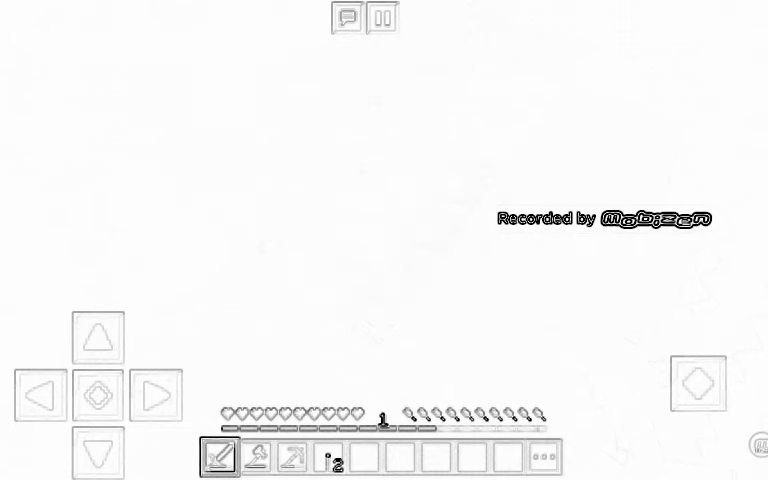
Break more blocks for experience and collect the dropped item.
{"action": "left_click", "coordinate": [361, 188]}
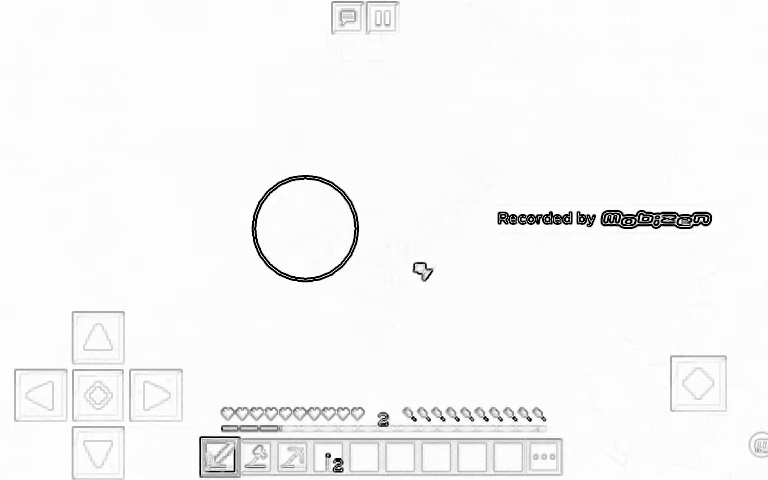
{"action": "left_click", "coordinate": [296, 198]}
{"action": "left_click_drag", "start_coordinate": [280, 198], "coordinate": [621, 194]}
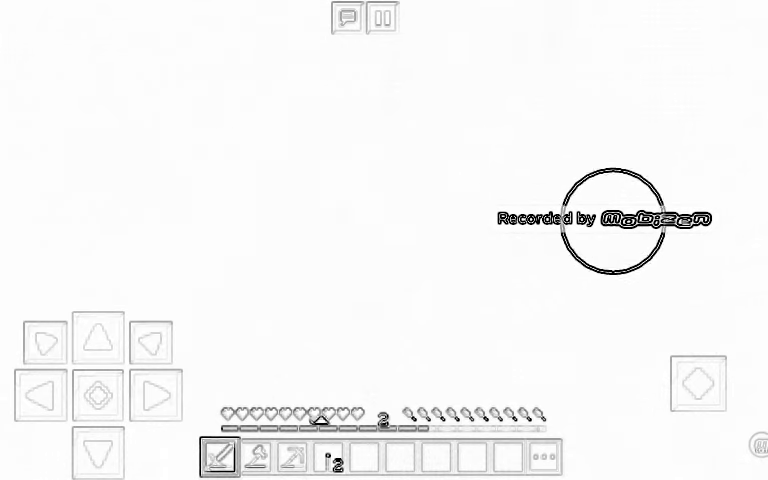
{"action": "left_click", "coordinate": [614, 279]}
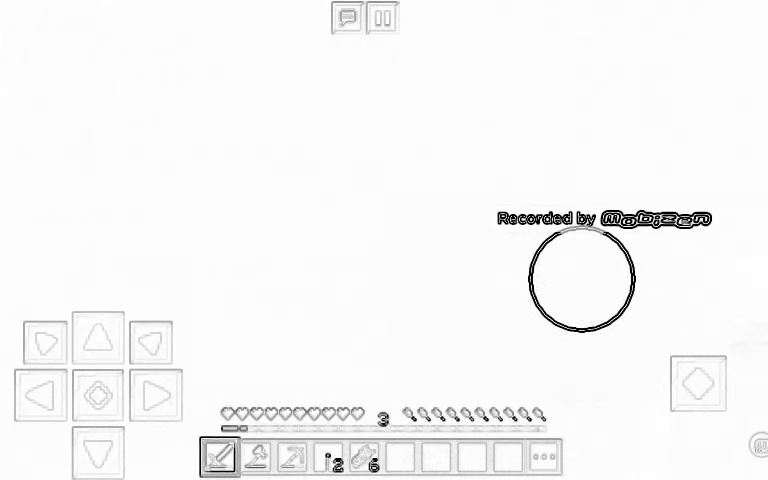
{"action": "mouse_move", "coordinate": [641, 295]}
{"action": "left_mouse_down"}
{"action": "mouse_move", "coordinate": [661, 277]}
{"action": "mouse_move", "coordinate": [400, 218]}
{"action": "left_mouse_up"}
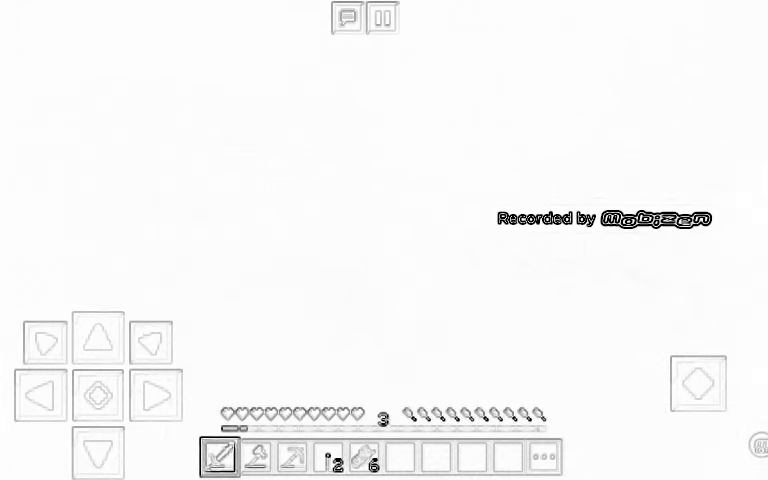
{"action": "left_click_drag", "start_coordinate": [617, 218], "coordinate": [588, 218]}
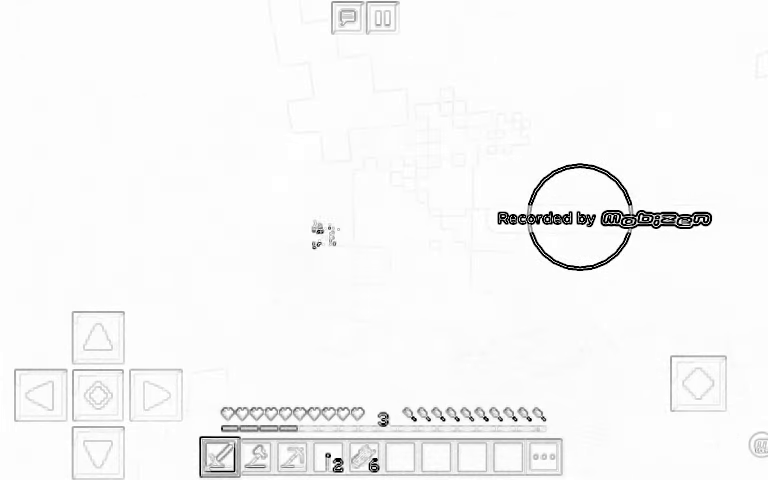
{"action": "left_click", "coordinate": [642, 270]}
Place a torch on the stone area, re-equip the sword, and face the cobblestone room.
{"action": "left_click", "coordinate": [327, 458]}
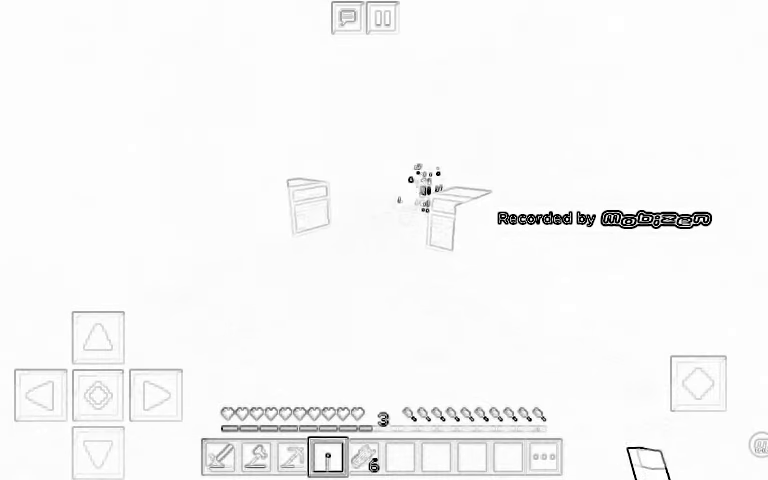
{"action": "left_click", "coordinate": [219, 457]}
{"action": "left_click_drag", "start_coordinate": [399, 329], "coordinate": [430, 300]}
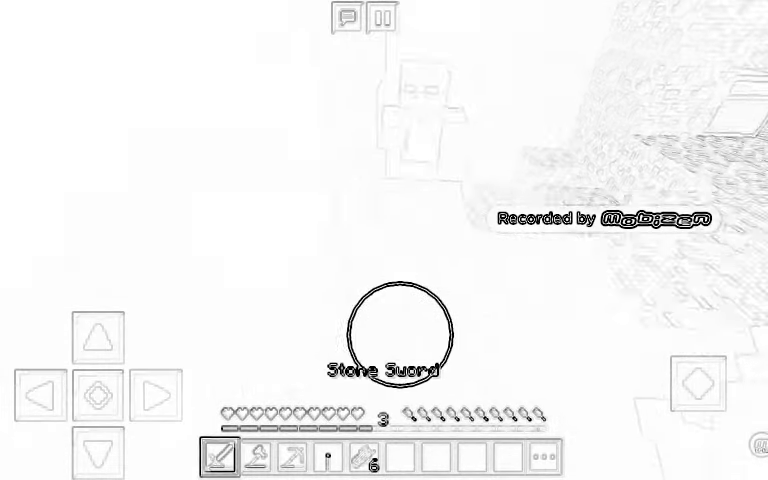
{"action": "mouse_move", "coordinate": [340, 150]}
{"action": "left_mouse_down"}
{"action": "mouse_move", "coordinate": [314, 163]}
{"action": "mouse_move", "coordinate": [329, 127]}
{"action": "mouse_move", "coordinate": [322, 151]}
{"action": "left_mouse_up"}
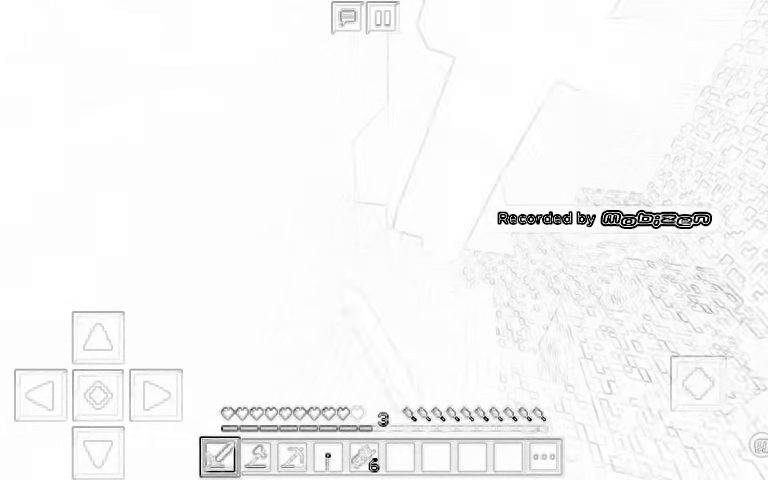
{"action": "left_click", "coordinate": [628, 237]}
Face the spawner room and place a torch on the mob spawner.
{"action": "left_click_drag", "start_coordinate": [628, 237], "coordinate": [660, 235]}
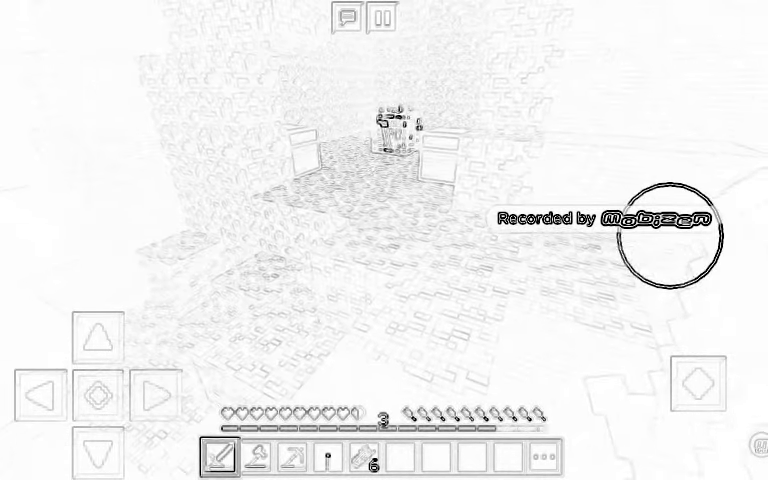
{"action": "left_click", "coordinate": [327, 457]}
{"action": "left_click", "coordinate": [369, 180]}
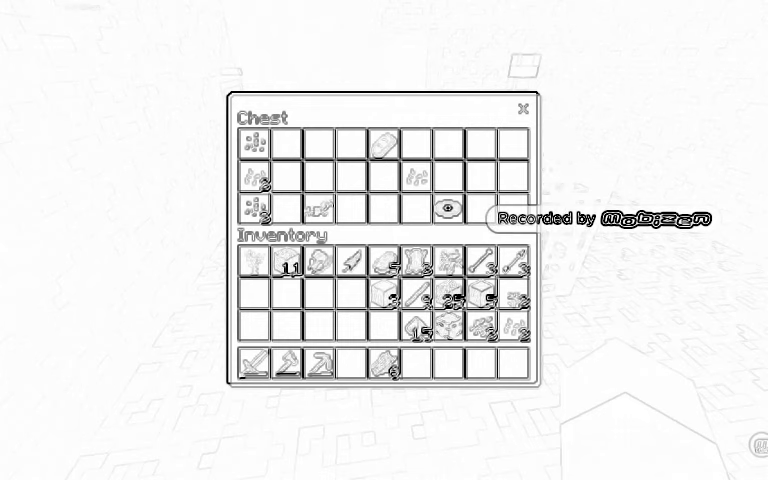
Move the bread, music disc, pumpkin seeds and another chest item into the inventory.
{"action": "left_click", "coordinate": [385, 145]}
{"action": "left_click", "coordinate": [449, 210]}
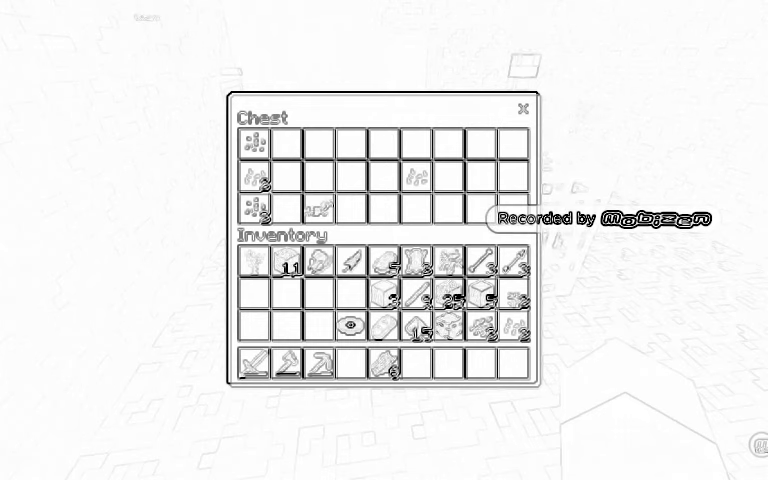
{"action": "left_click", "coordinate": [418, 178]}
{"action": "left_click", "coordinate": [318, 210]}
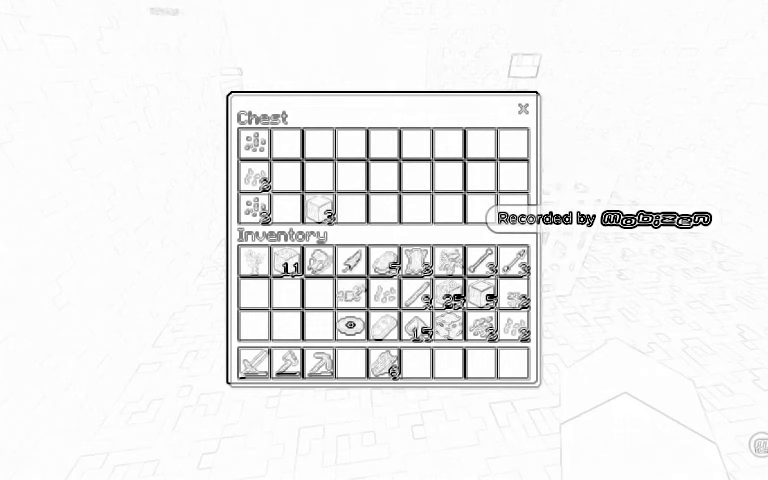
Transfer the Acacia Wood and all the melon seeds into the inventory.
{"action": "left_click", "coordinate": [318, 208]}
{"action": "left_click", "coordinate": [318, 290]}
{"action": "left_click", "coordinate": [254, 210]}
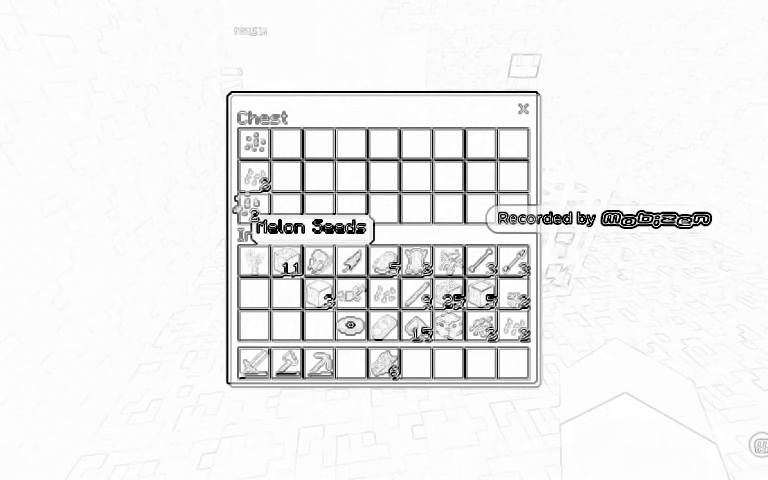
{"action": "left_click", "coordinate": [318, 322]}
{"action": "left_click", "coordinate": [254, 145]}
{"action": "left_click", "coordinate": [318, 322]}
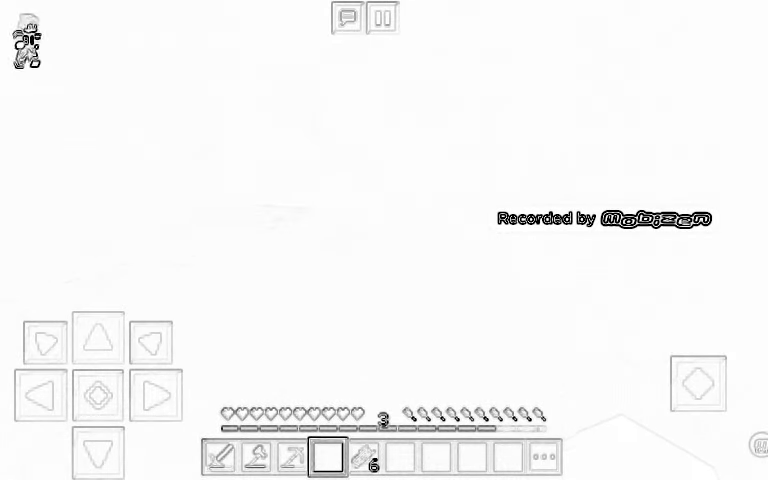
Equip the wooden pickaxe and climb out of the dungeon shaft onto the savanna.
{"action": "left_click_drag", "start_coordinate": [656, 284], "coordinate": [626, 284]}
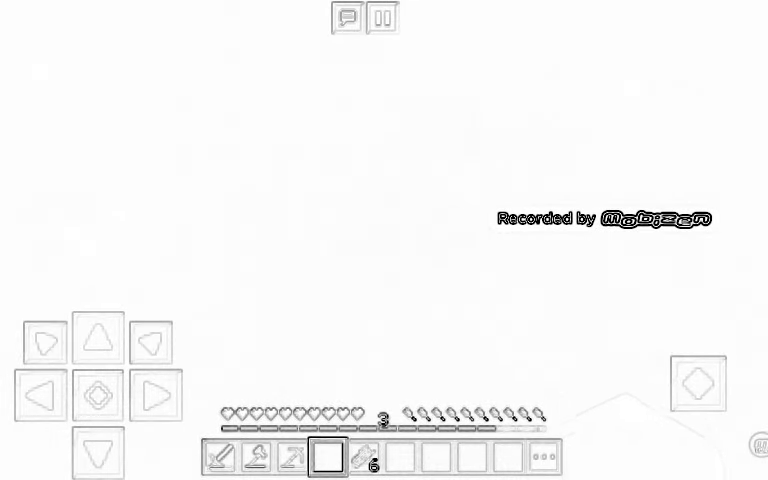
{"action": "left_click", "coordinate": [219, 457]}
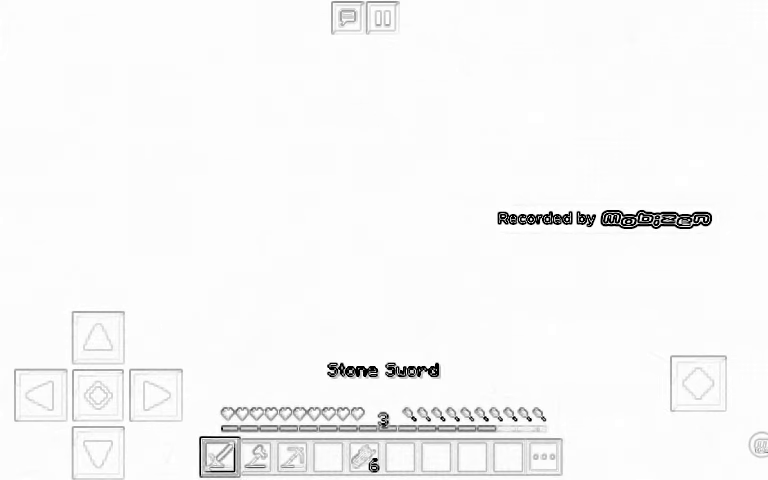
{"action": "left_click", "coordinate": [292, 457]}
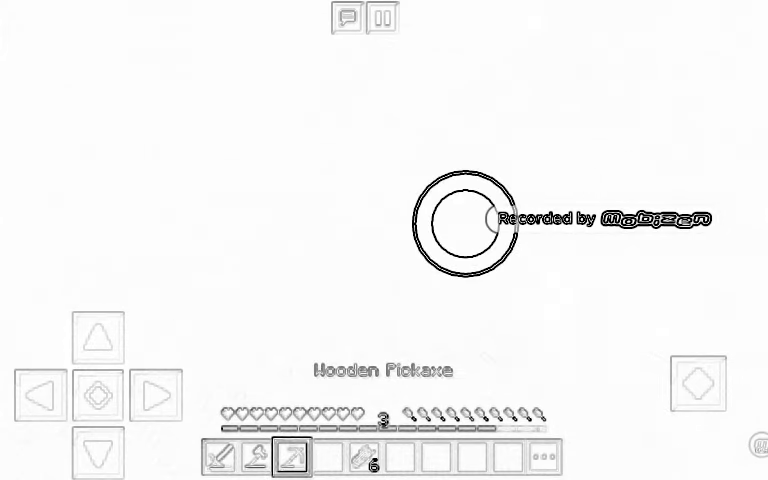
{"action": "mouse_move", "coordinate": [465, 222]}
{"action": "left_mouse_down"}
{"action": "mouse_move", "coordinate": [430, 220]}
{"action": "mouse_move", "coordinate": [468, 219]}
{"action": "left_mouse_up"}
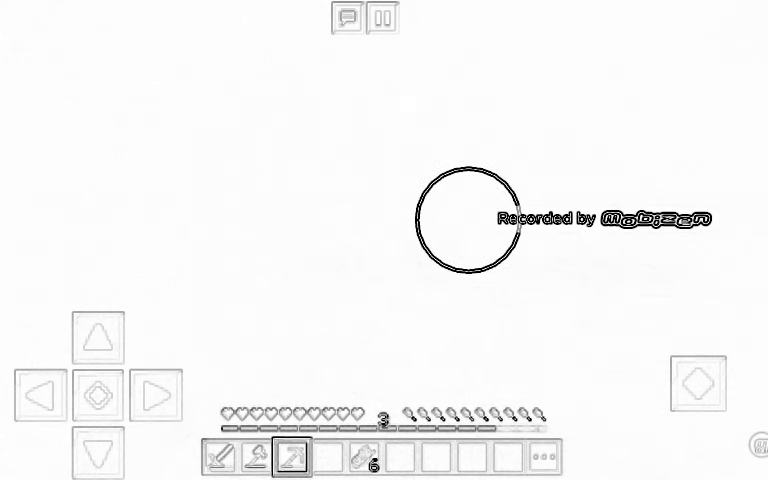
{"action": "left_click", "coordinate": [665, 284]}
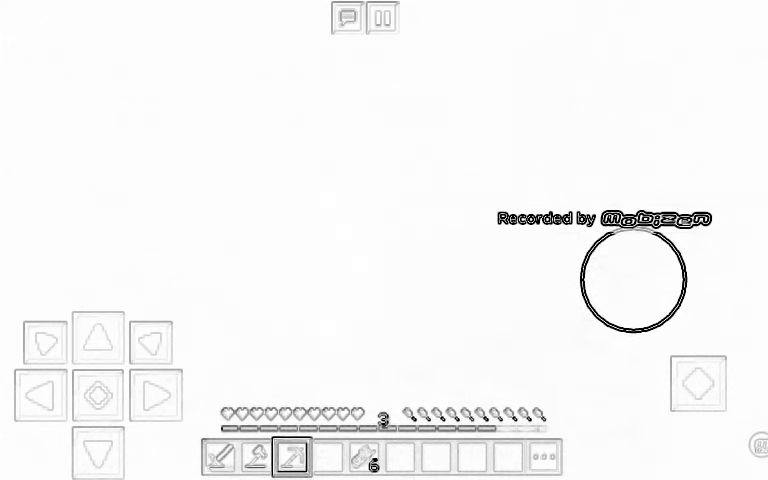
{"action": "mouse_move", "coordinate": [633, 280]}
{"action": "left_mouse_down"}
{"action": "mouse_move", "coordinate": [655, 282]}
{"action": "mouse_move", "coordinate": [603, 261]}
{"action": "mouse_move", "coordinate": [653, 274]}
{"action": "mouse_move", "coordinate": [609, 274]}
{"action": "mouse_move", "coordinate": [673, 282]}
{"action": "mouse_move", "coordinate": [660, 320]}
{"action": "mouse_move", "coordinate": [647, 279]}
{"action": "mouse_move", "coordinate": [600, 280]}
{"action": "left_mouse_up"}
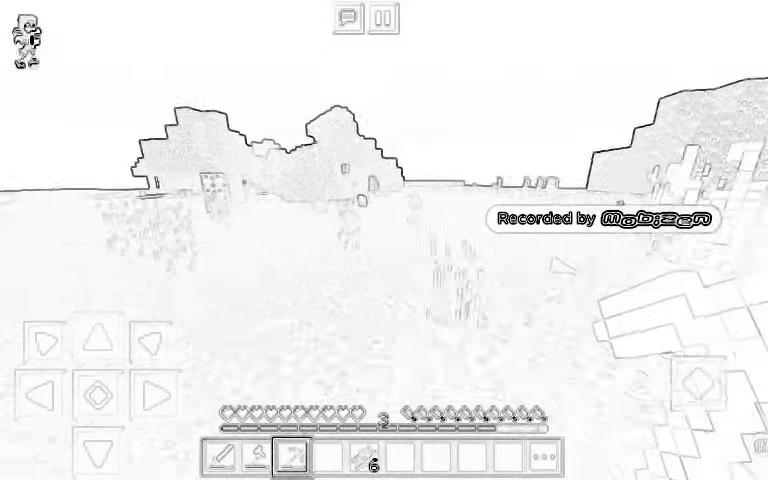
Wield the stone sword and cross the savanna toward the forest edge, reaching level 4.
{"action": "left_click", "coordinate": [221, 457]}
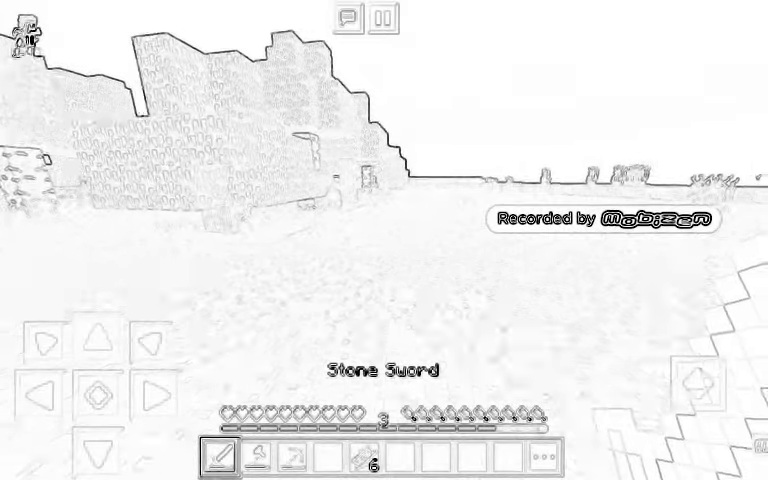
{"action": "mouse_move", "coordinate": [620, 280]}
{"action": "left_mouse_down"}
{"action": "mouse_move", "coordinate": [650, 272]}
{"action": "mouse_move", "coordinate": [651, 257]}
{"action": "left_mouse_up"}
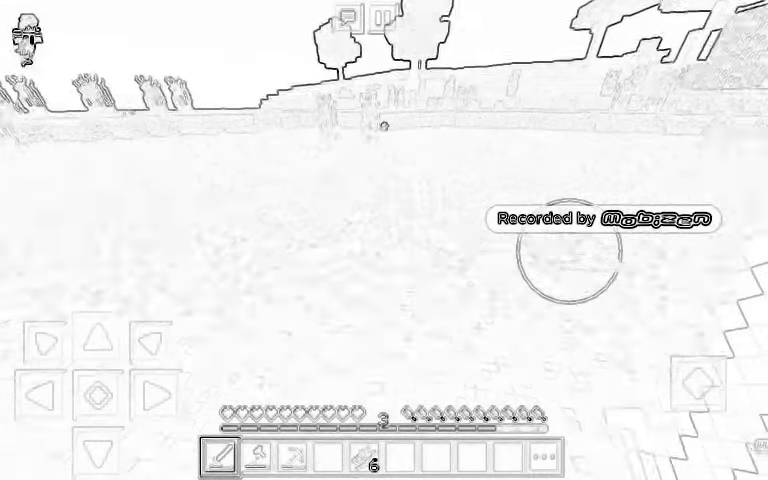
{"action": "mouse_move", "coordinate": [569, 250]}
{"action": "left_mouse_down"}
{"action": "mouse_move", "coordinate": [638, 240]}
{"action": "mouse_move", "coordinate": [478, 224]}
{"action": "mouse_move", "coordinate": [367, 231]}
{"action": "mouse_move", "coordinate": [314, 189]}
{"action": "mouse_move", "coordinate": [422, 267]}
{"action": "mouse_move", "coordinate": [403, 266]}
{"action": "mouse_move", "coordinate": [411, 274]}
{"action": "mouse_move", "coordinate": [400, 283]}
{"action": "left_mouse_up"}
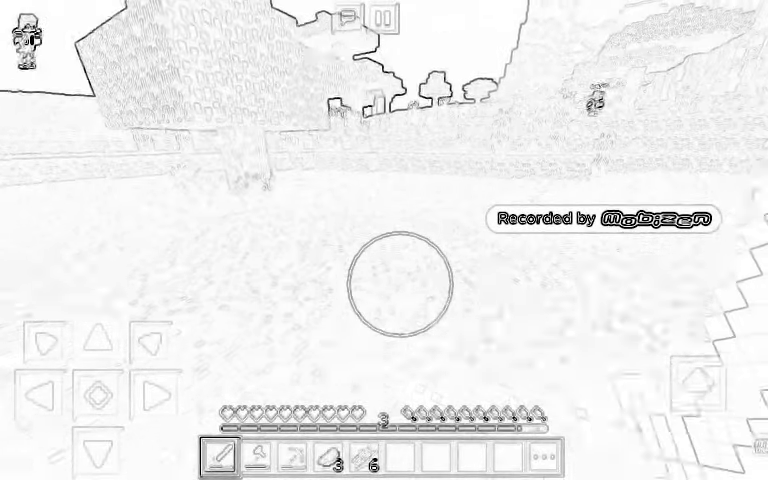
{"action": "left_click_drag", "start_coordinate": [97, 338], "coordinate": [97, 338]}
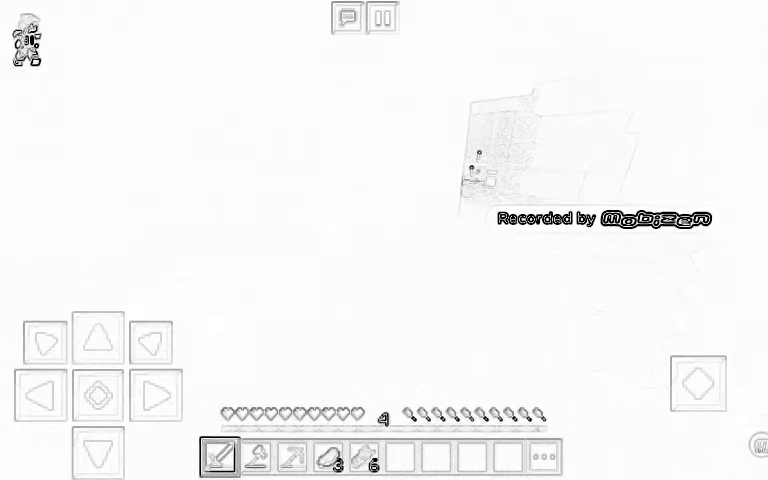
{"action": "left_click_drag", "start_coordinate": [600, 270], "coordinate": [672, 273]}
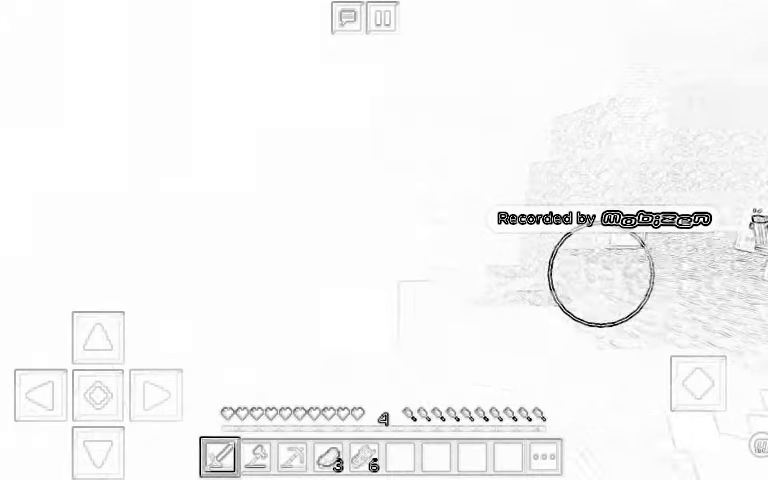